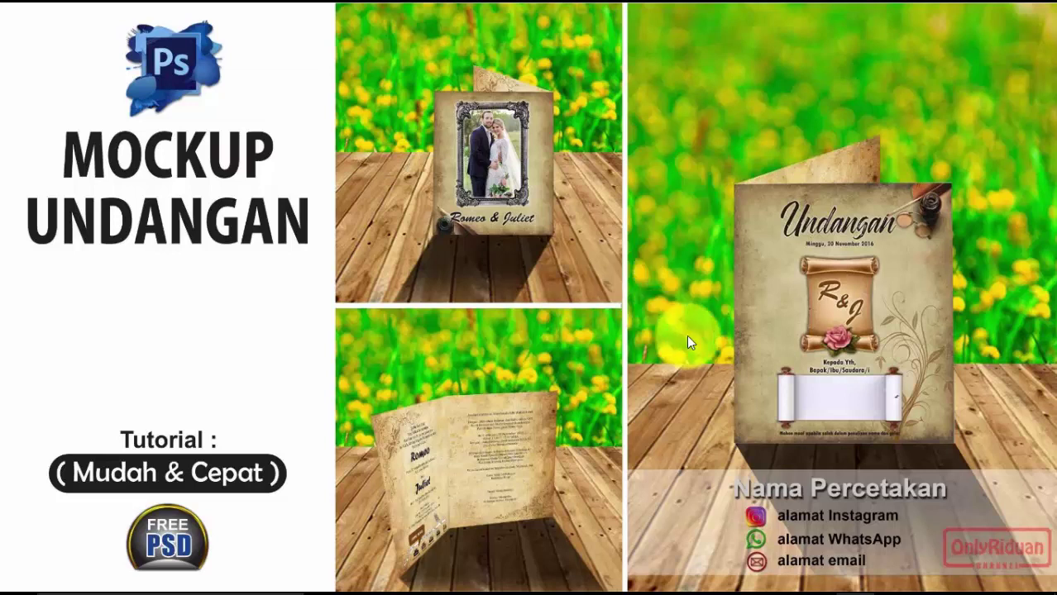
Open the Mockup Undangan PSD with its Teks, isi, Belakang, Depan and Edit Background groups.
click(735, 78)
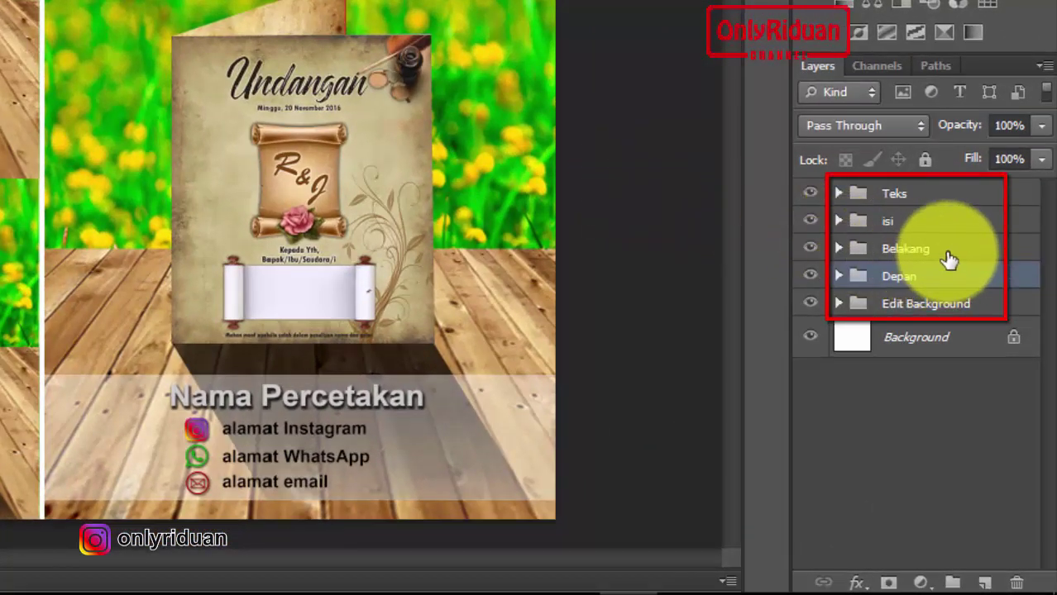
Select each layer group in turn, then expand Edit Background to show Wood and Bg Bunga.
click(908, 197)
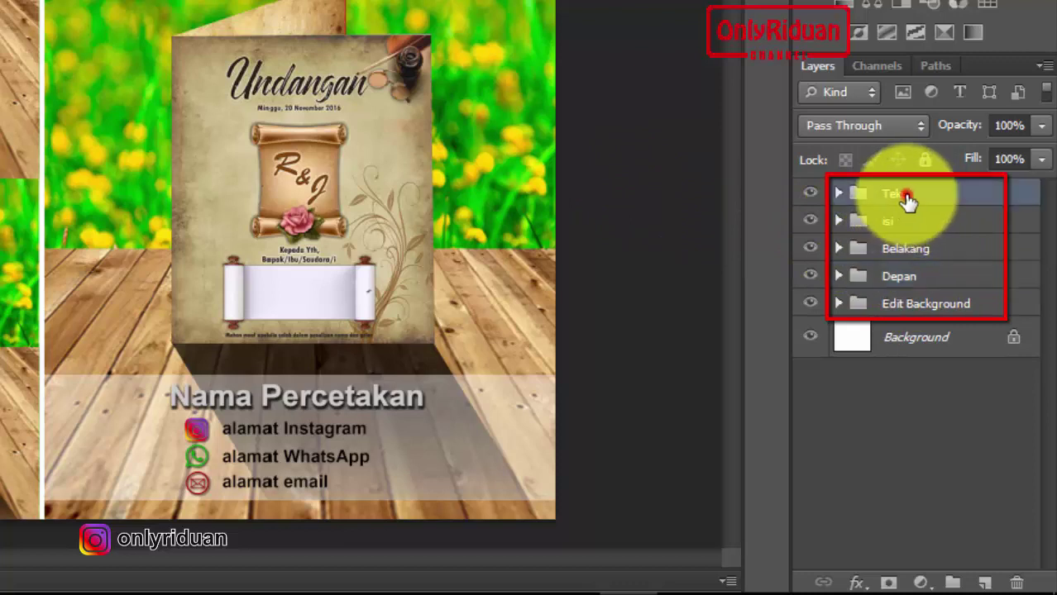
click(903, 221)
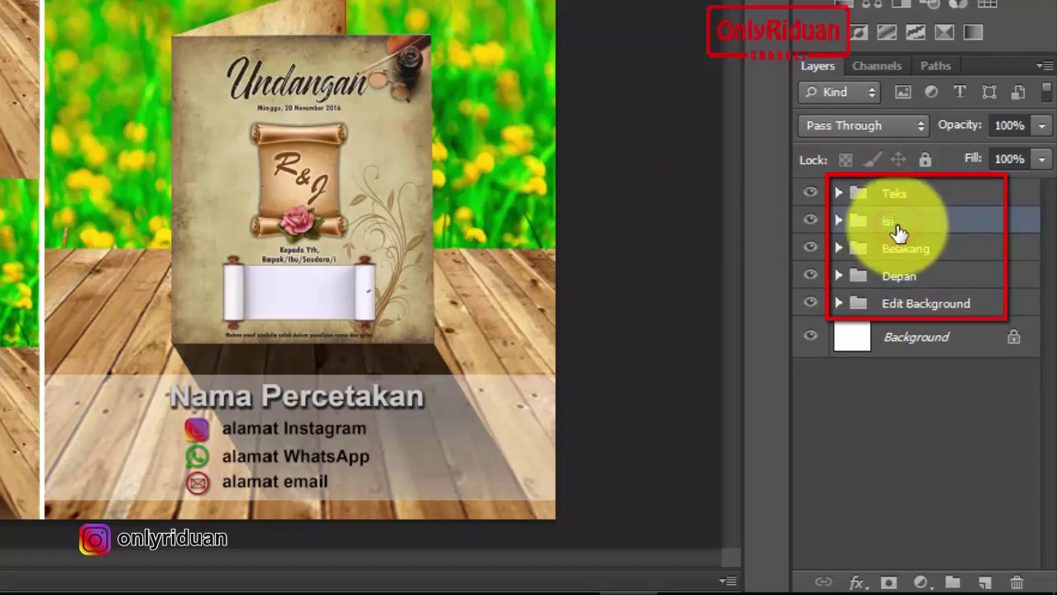
click(919, 256)
click(913, 276)
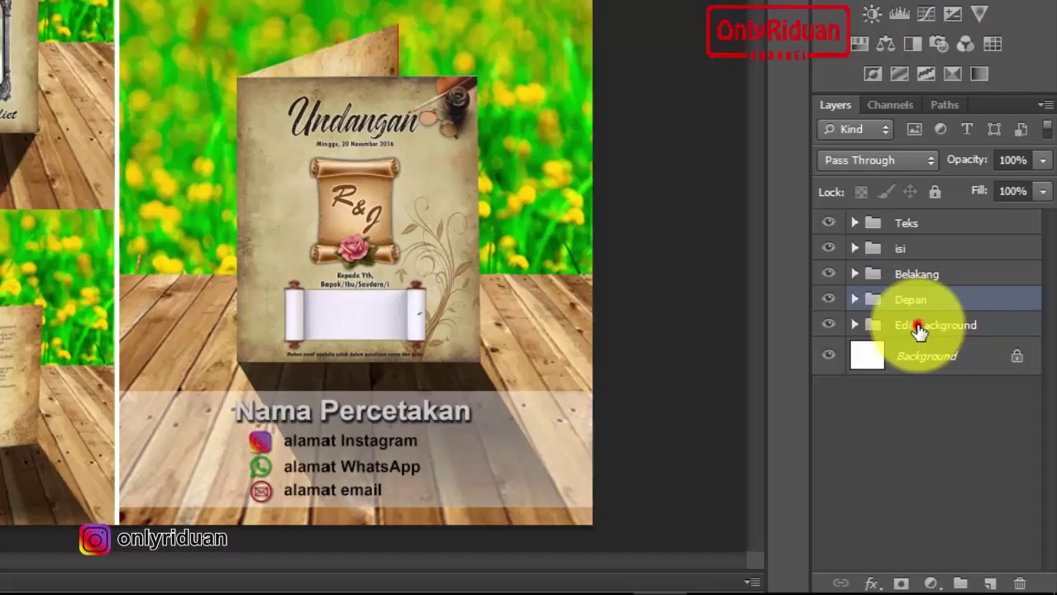
click(907, 306)
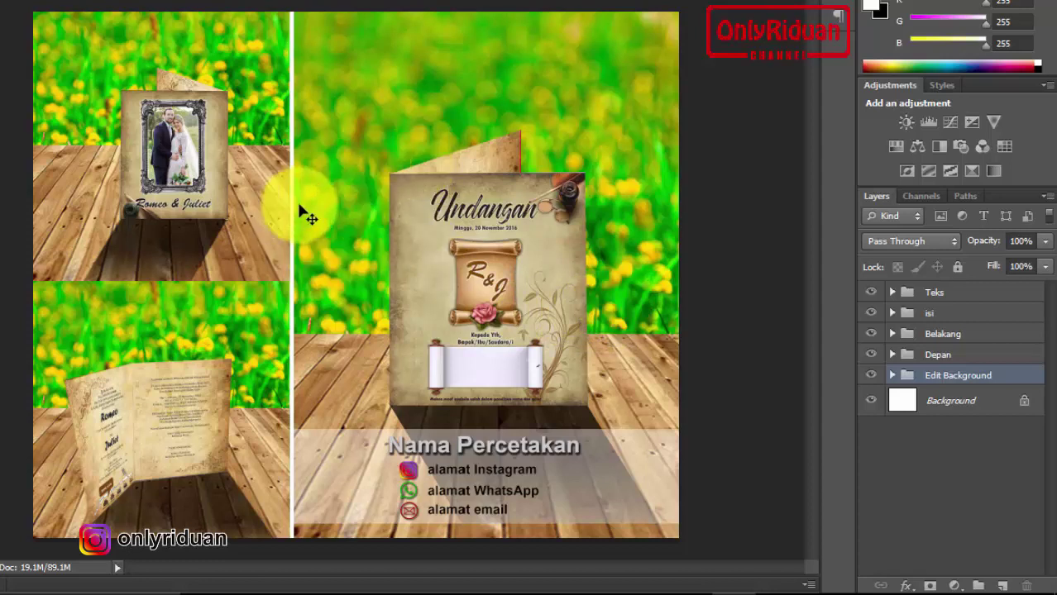
click(892, 376)
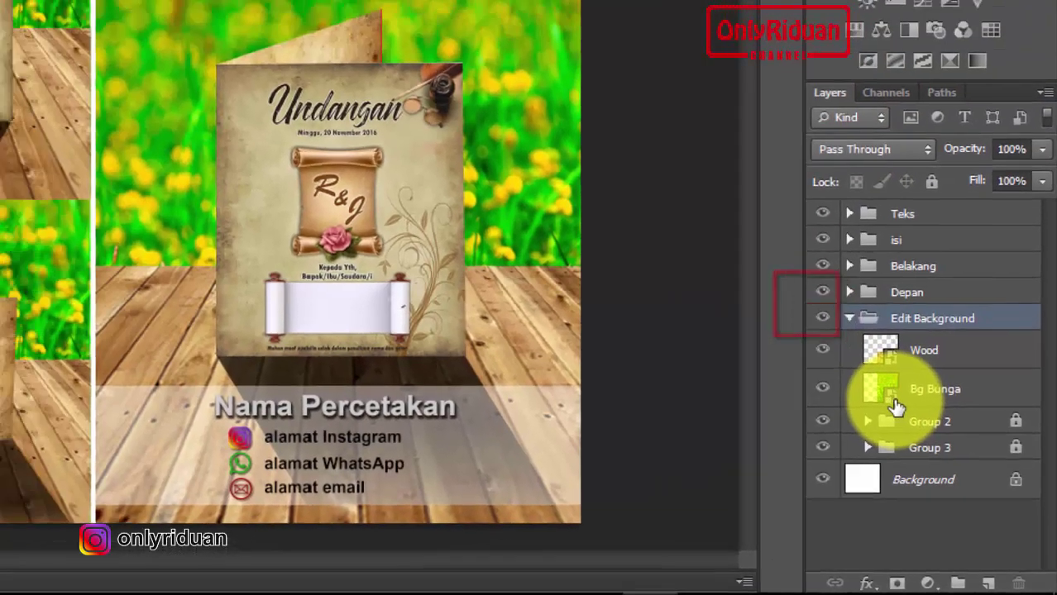
Open the Bg Bunga smart object and place the 03-nature-sunrise photo into it.
double_click(893, 401)
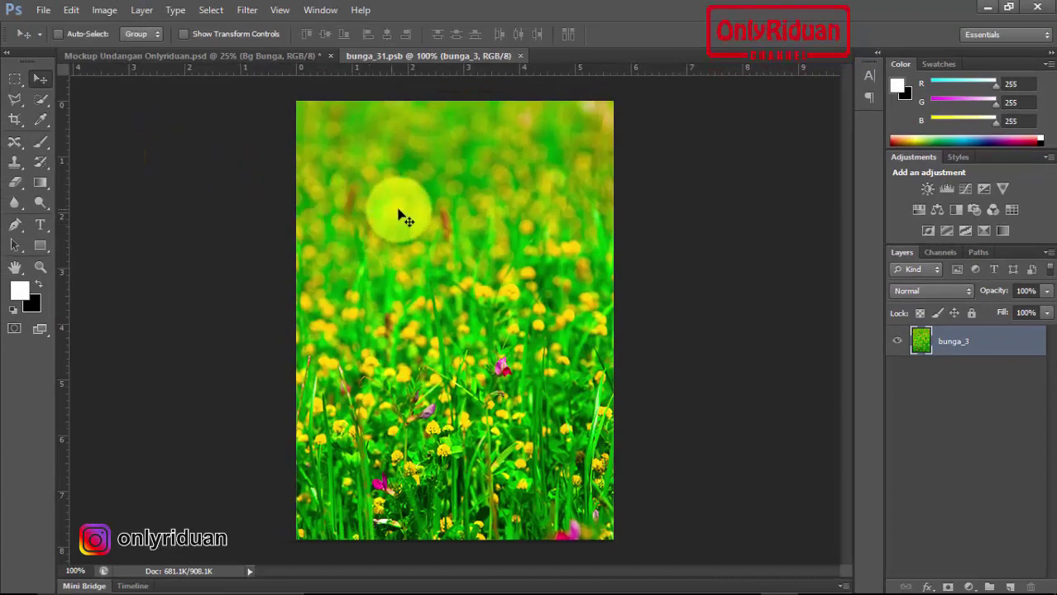
click(43, 9)
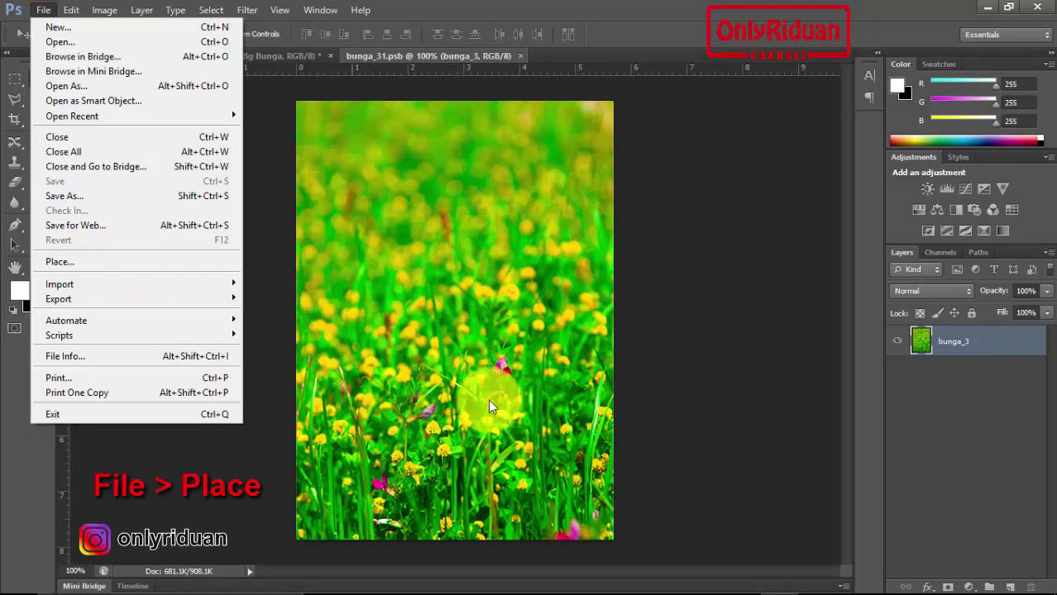
click(99, 263)
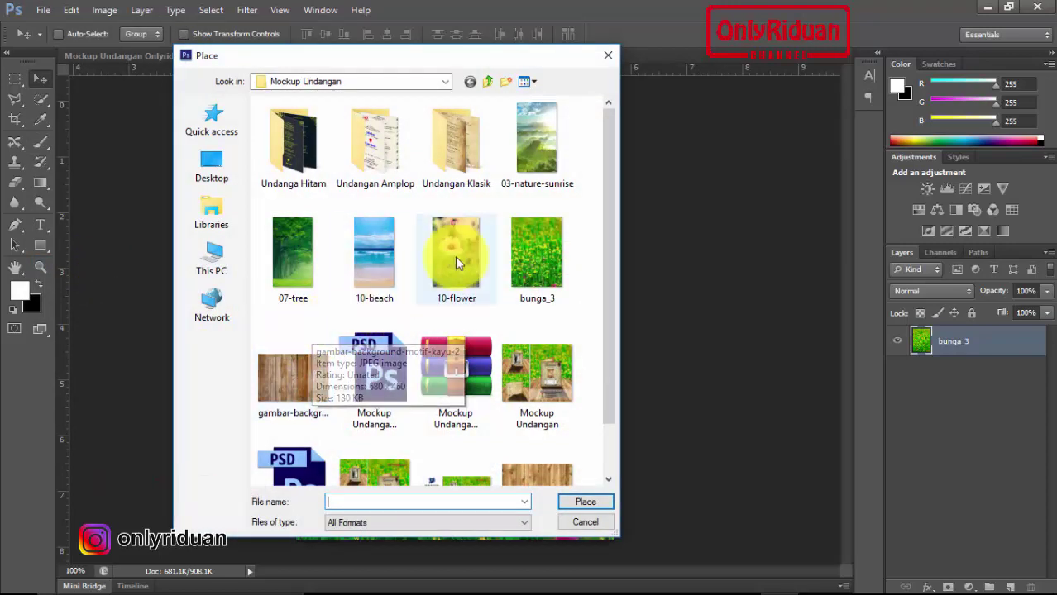
click(536, 157)
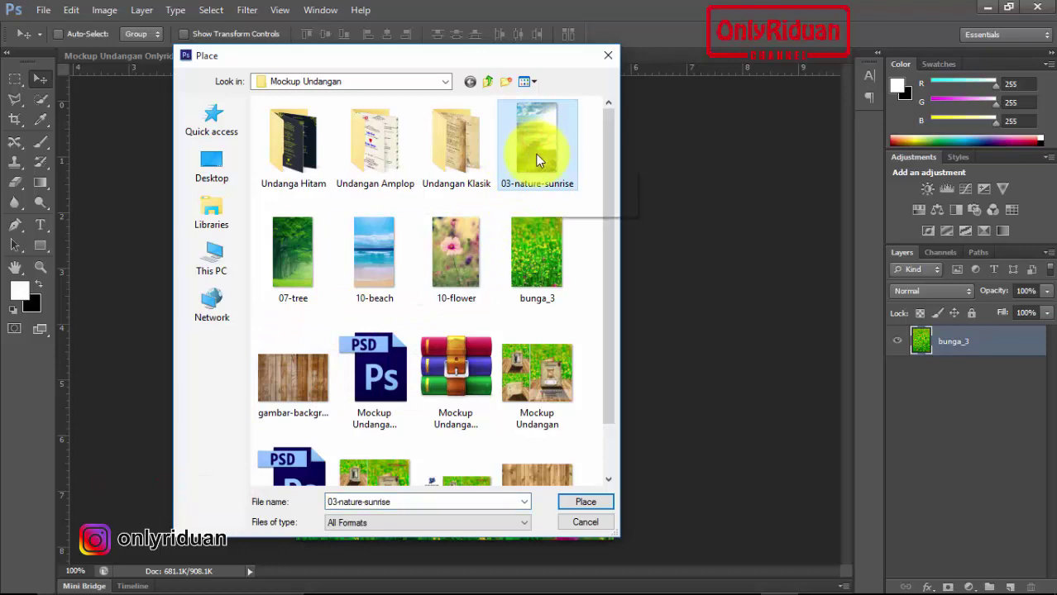
click(586, 502)
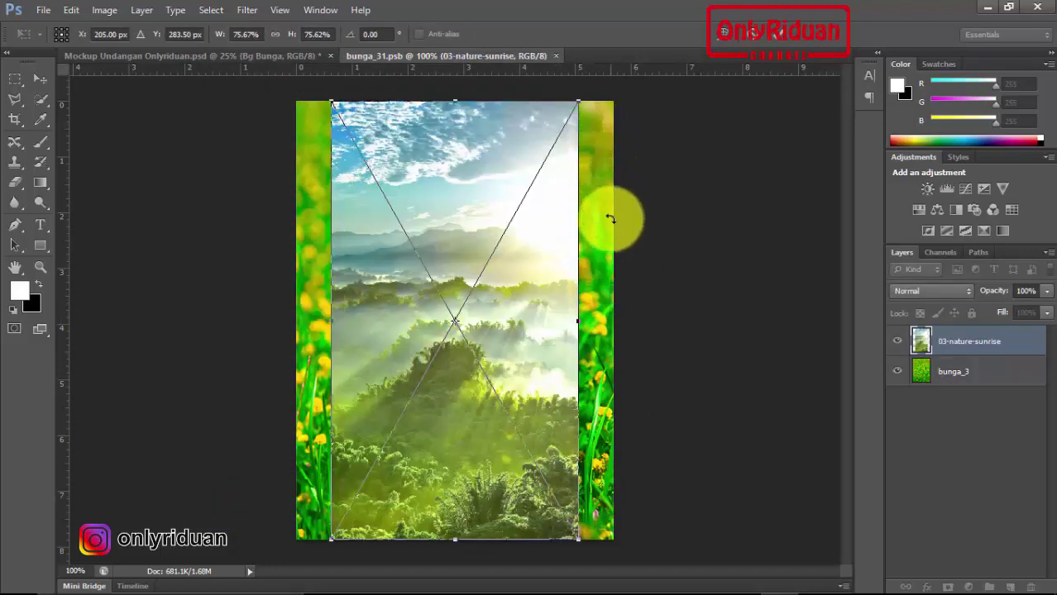
Stretch the sunrise photo to fill the canvas and save it back into the mockup.
key(shift+alt)
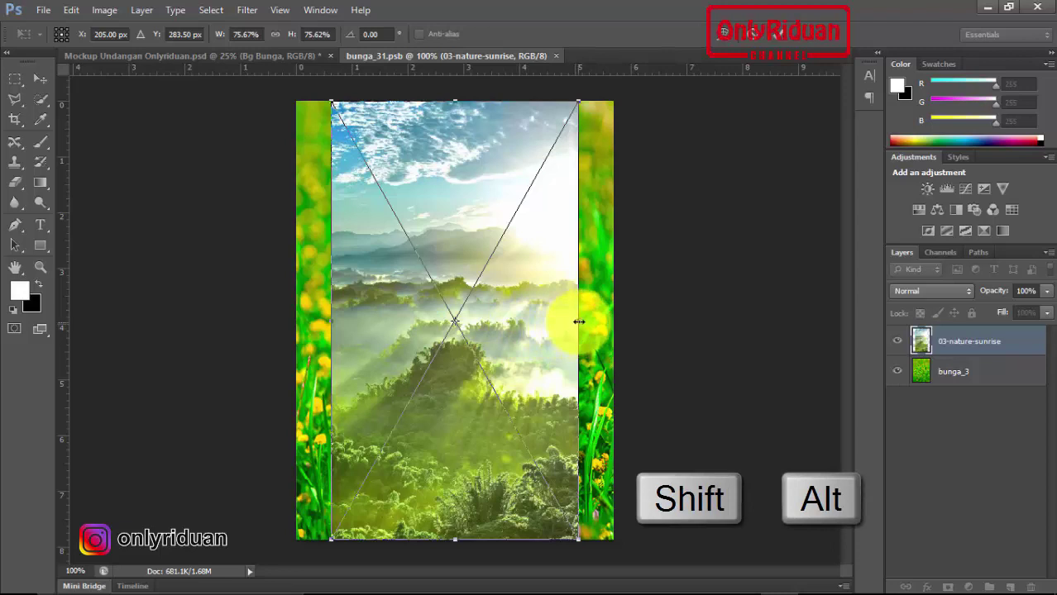
drag(579, 322, 615, 322)
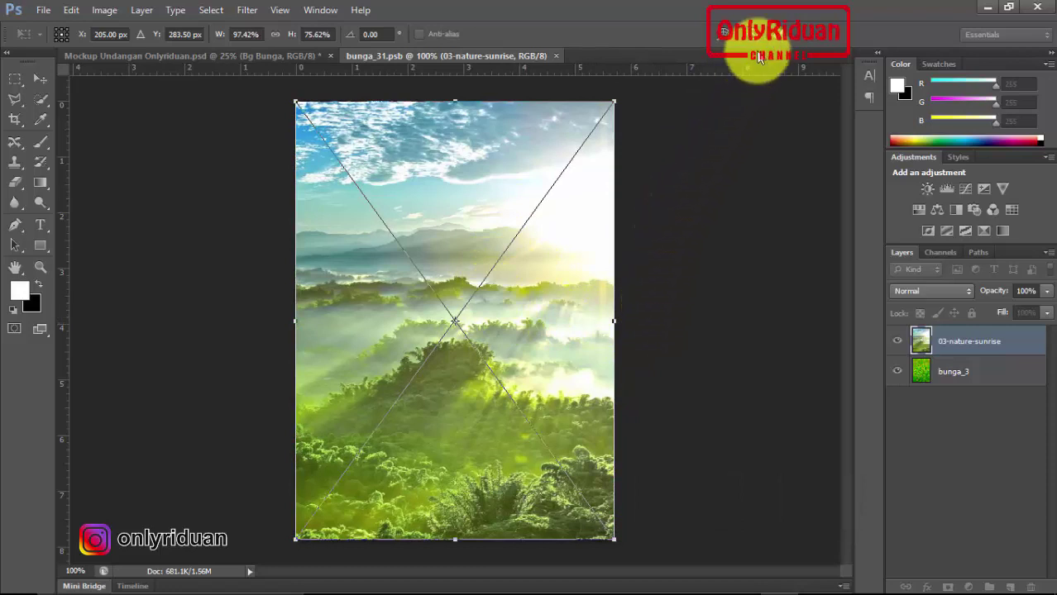
click(777, 36)
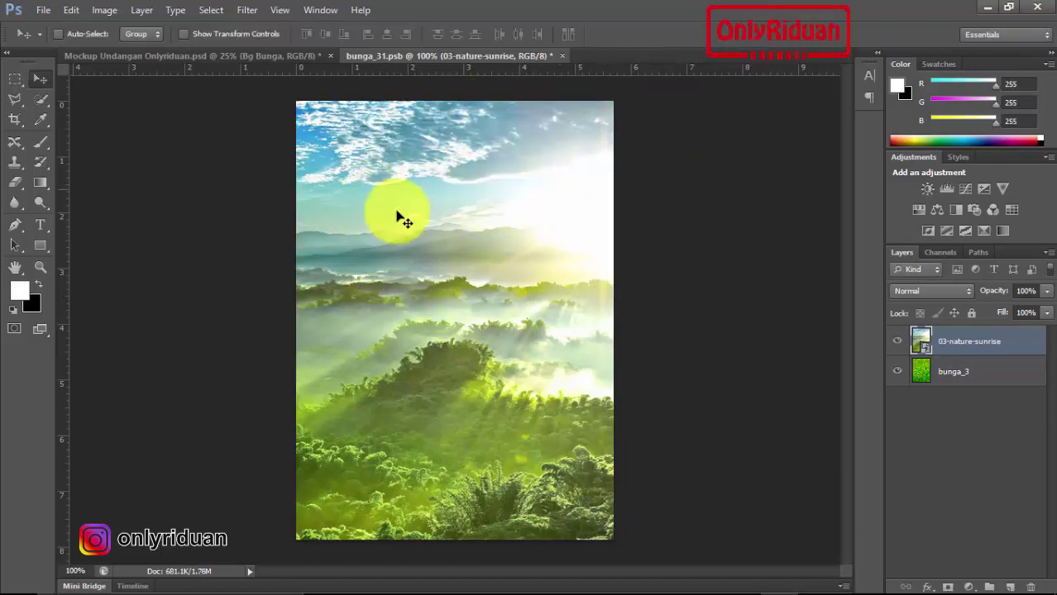
click(562, 55)
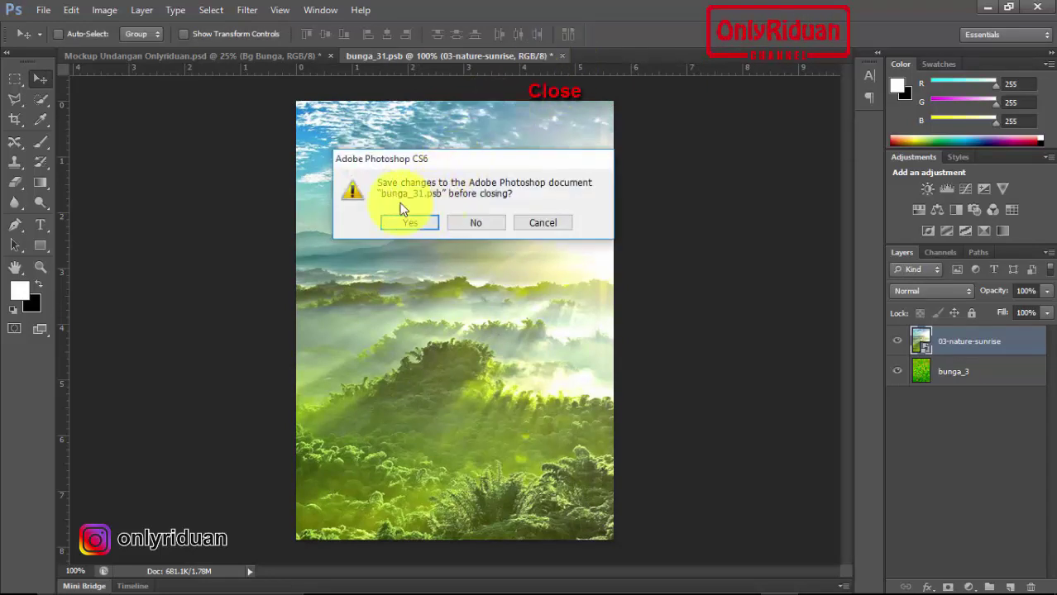
click(411, 223)
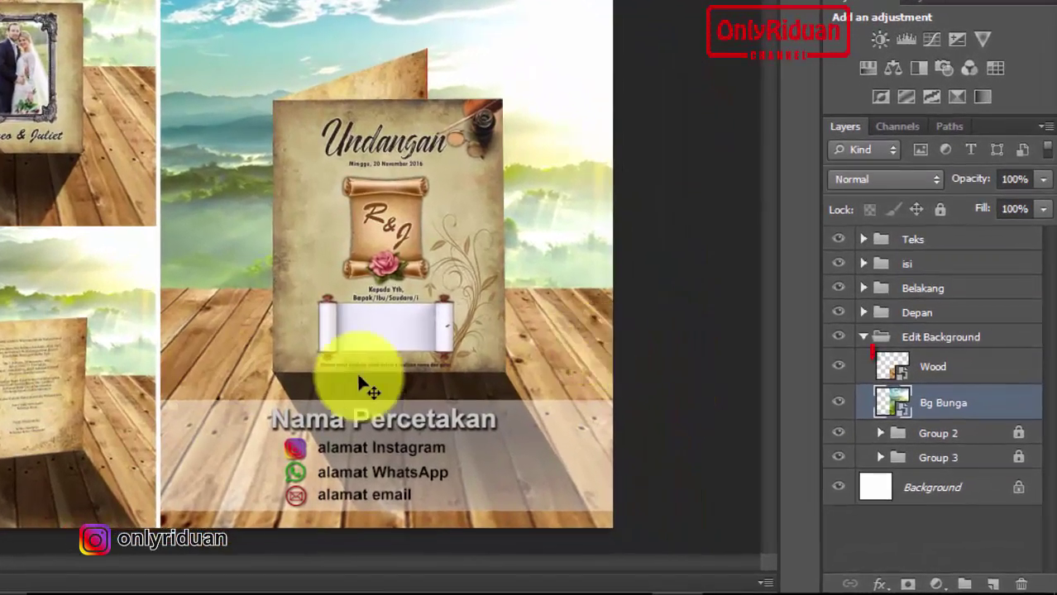
Open the Wood smart object, then its nested gambar-background-motif-kayu-21.psb planks image.
double_click(904, 377)
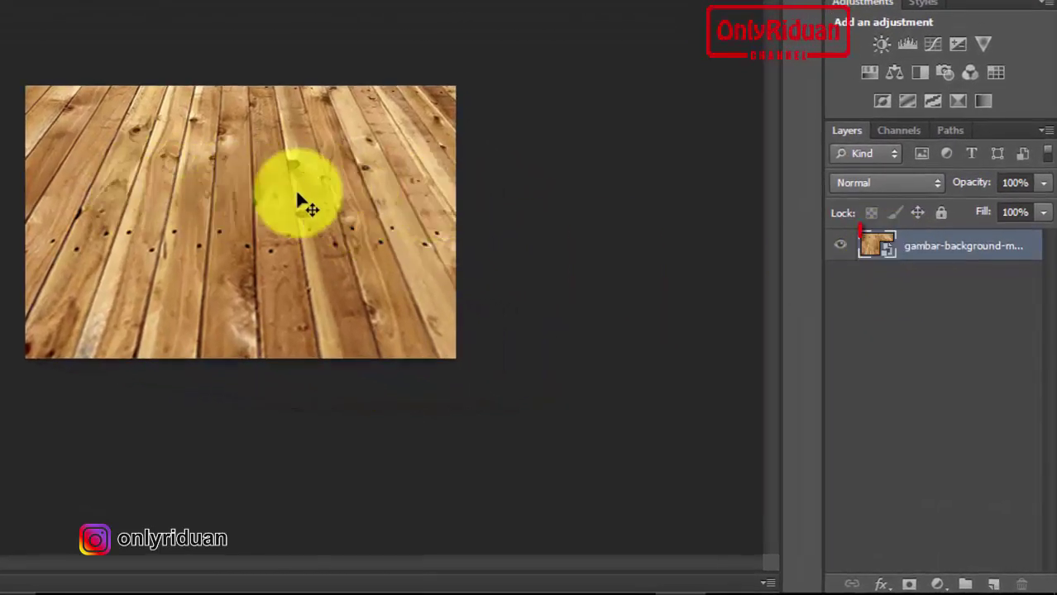
double_click(886, 250)
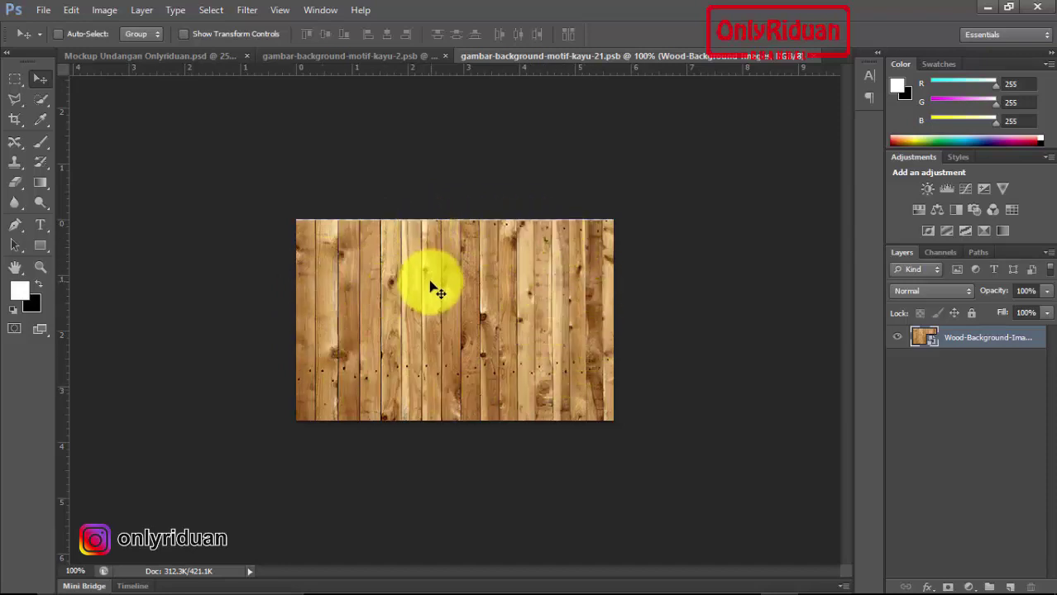
Place the gambar-background-motif-kayu-2 wood image and stretch it to cover the canvas.
click(47, 12)
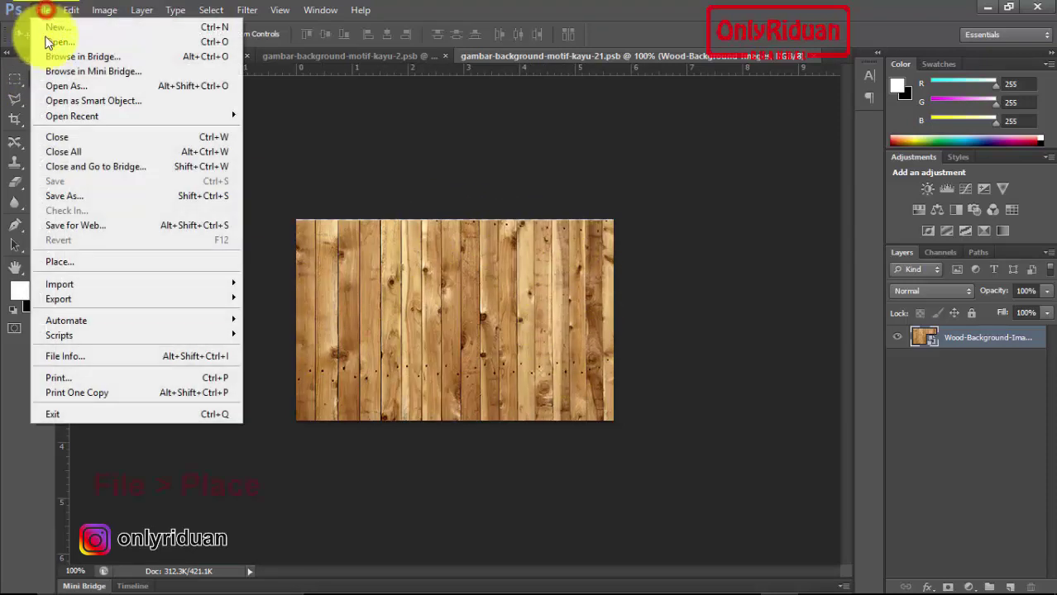
click(77, 260)
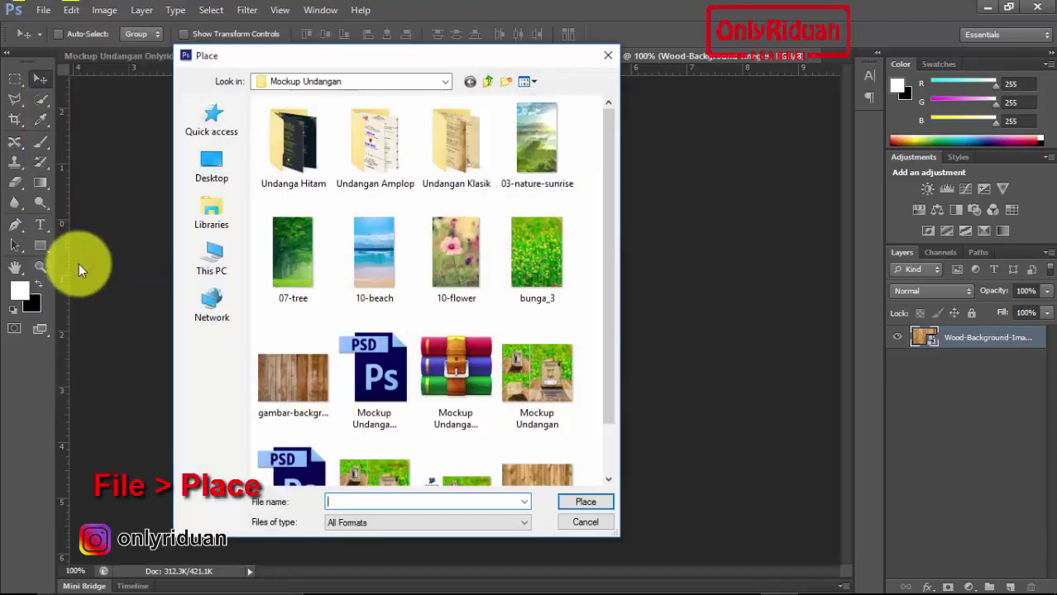
drag(605, 224, 614, 290)
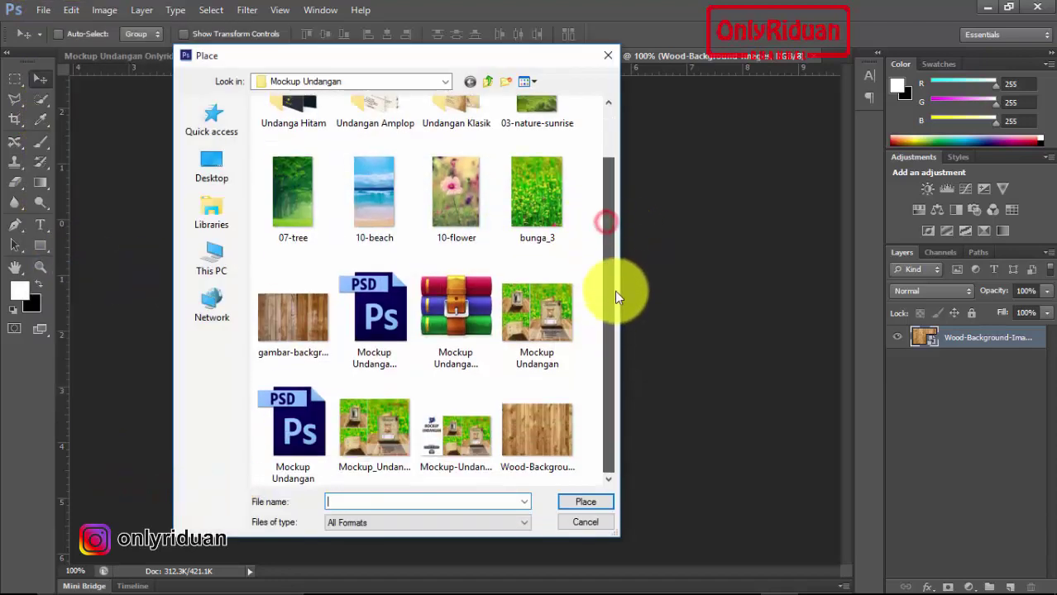
click(275, 323)
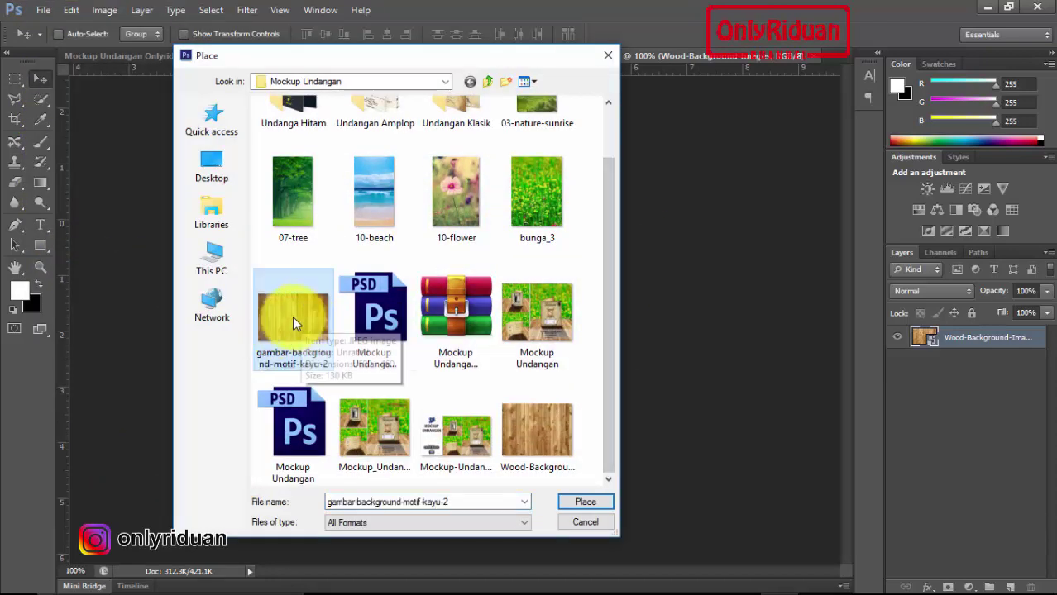
click(588, 502)
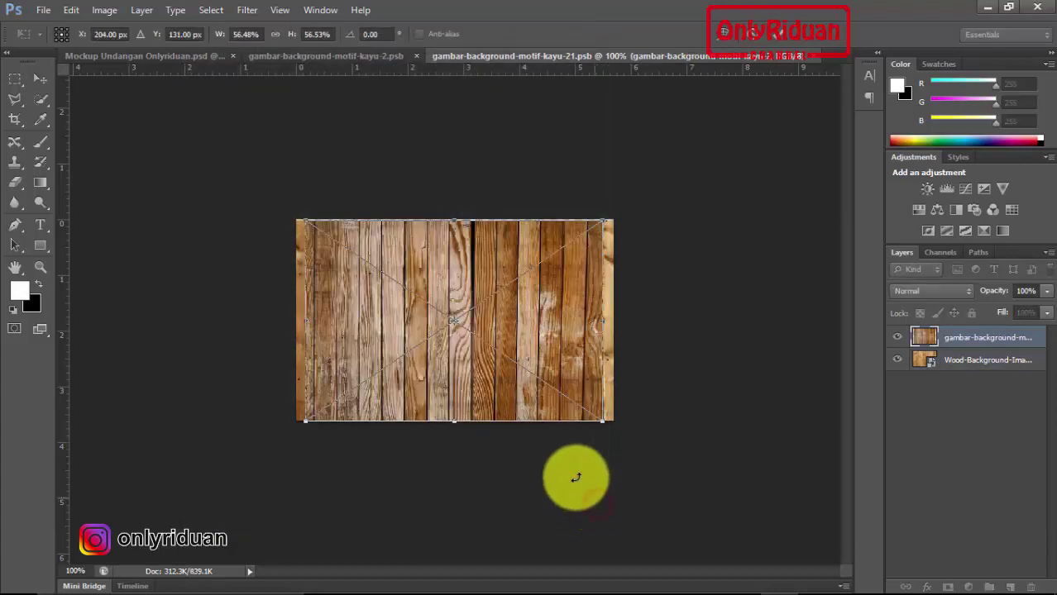
key(shift+alt)
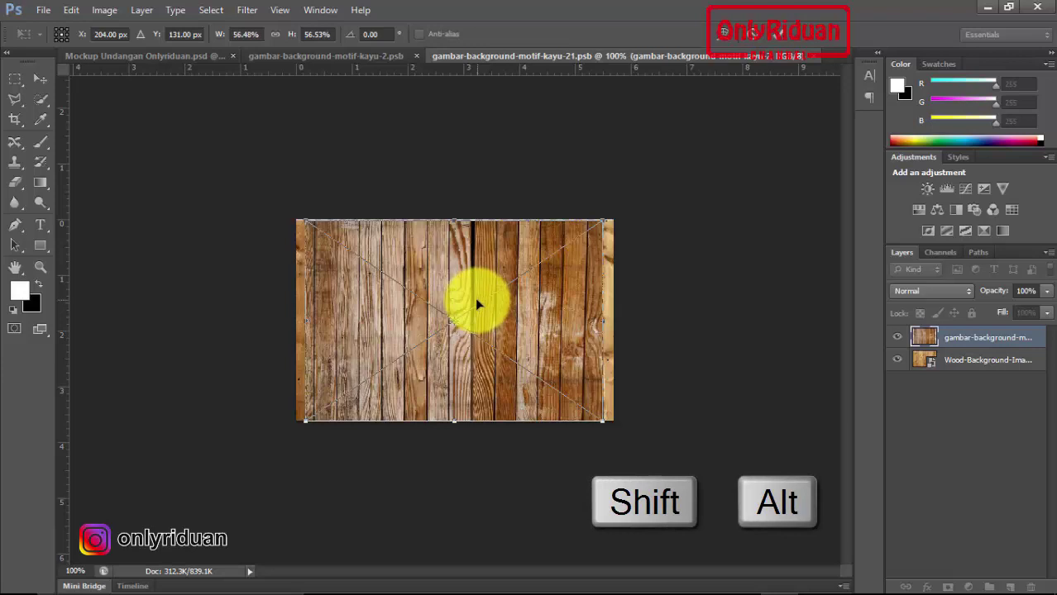
drag(605, 322, 615, 322)
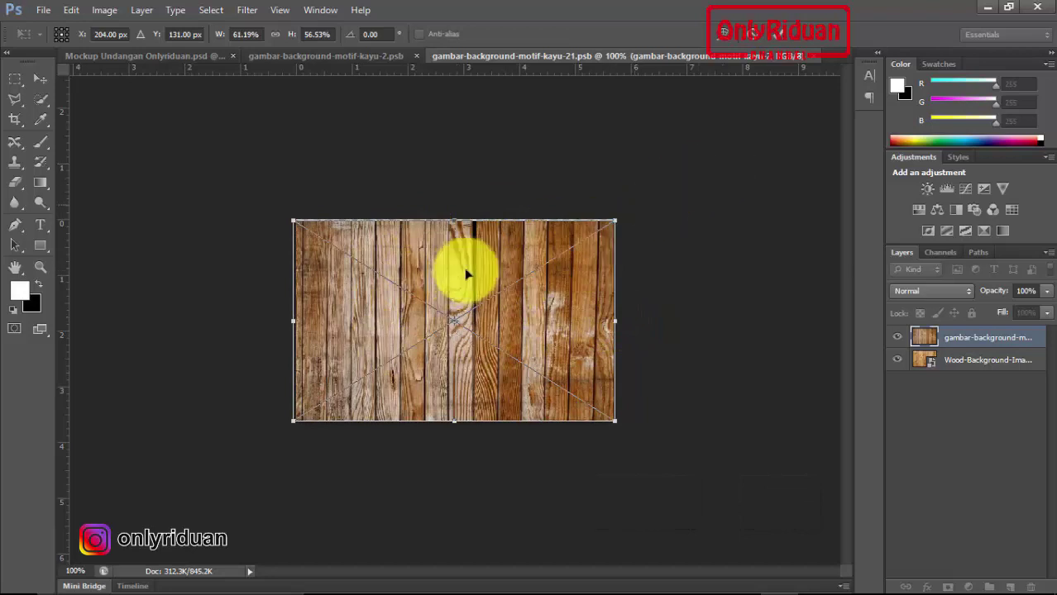
click(776, 37)
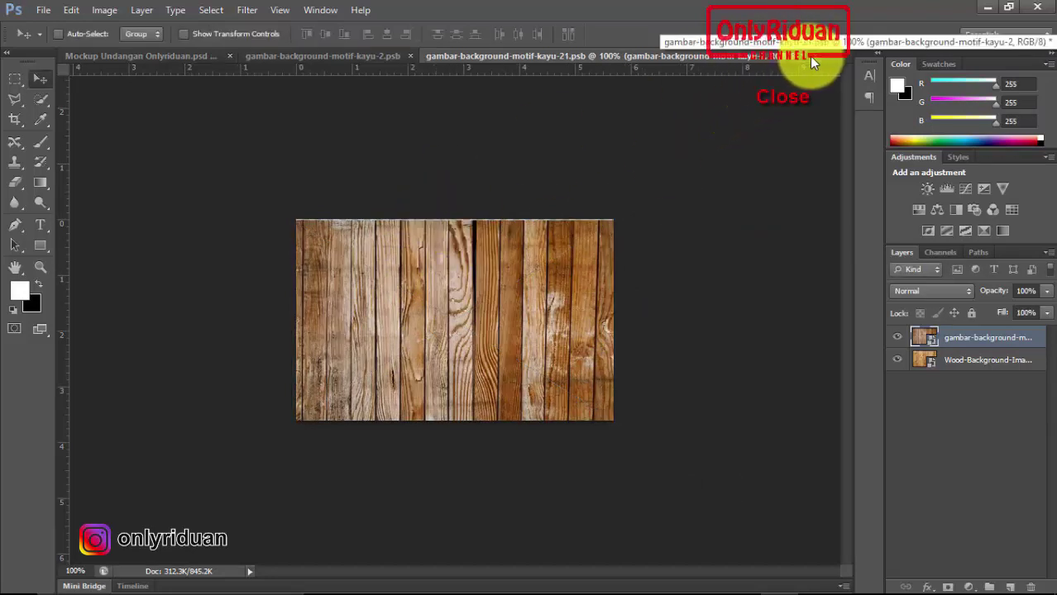
Save and close the kayu-21 and gambar-background-motif-kayu-2 documents, returning to the mockup.
click(811, 57)
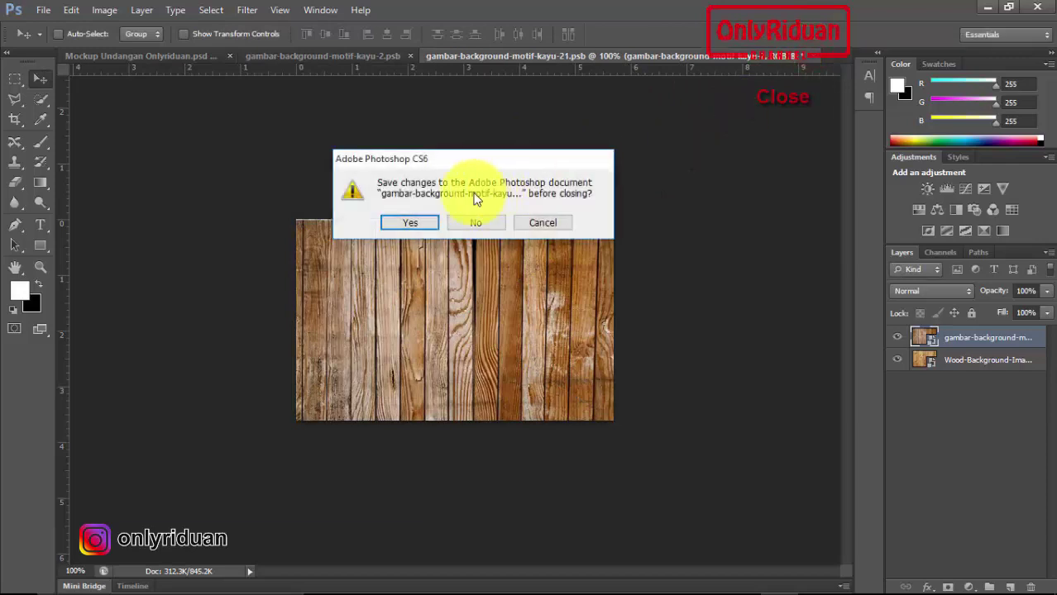
click(411, 223)
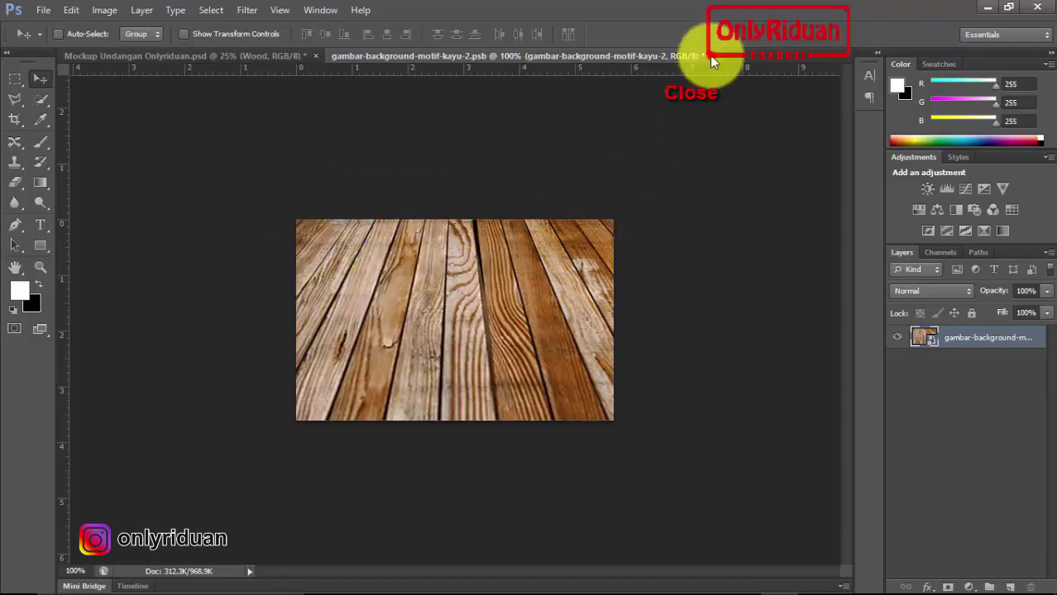
click(708, 56)
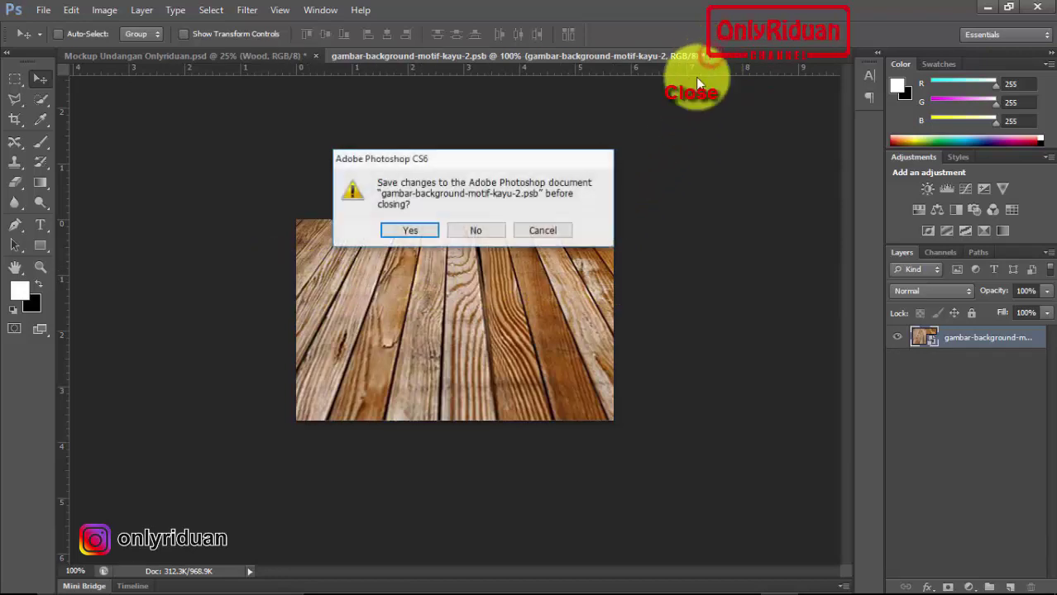
click(410, 231)
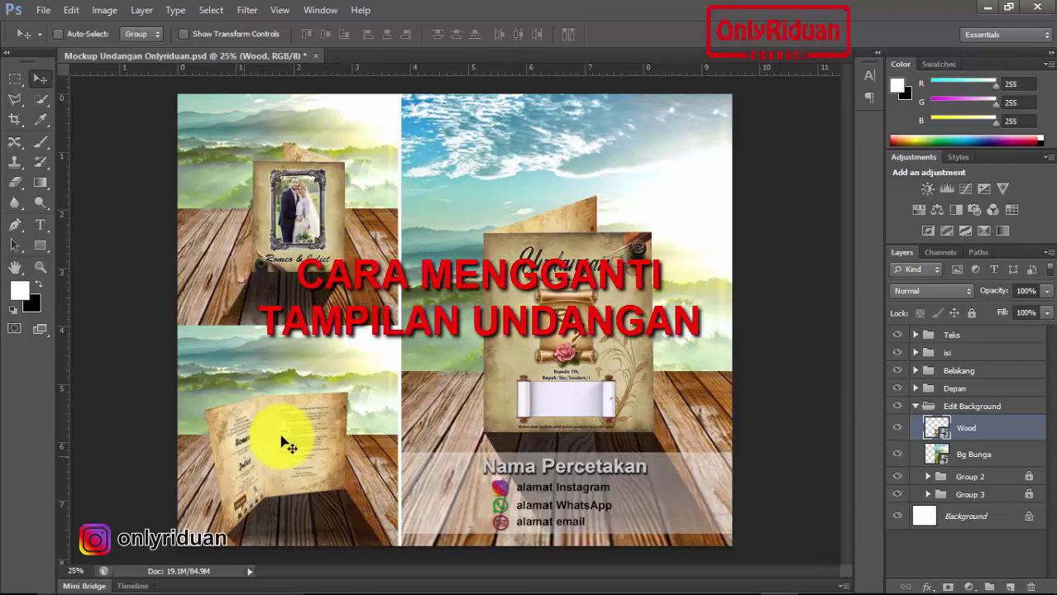
Collapse Edit Background and expand Depan to list Depan, Rectangle 1 and Isi Kanan layers.
click(919, 411)
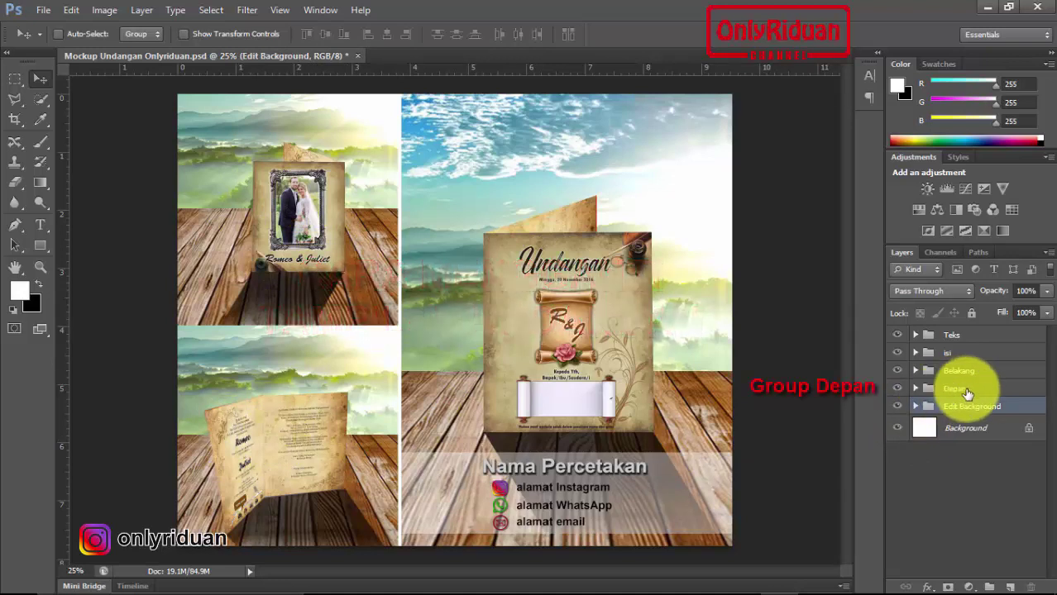
click(915, 388)
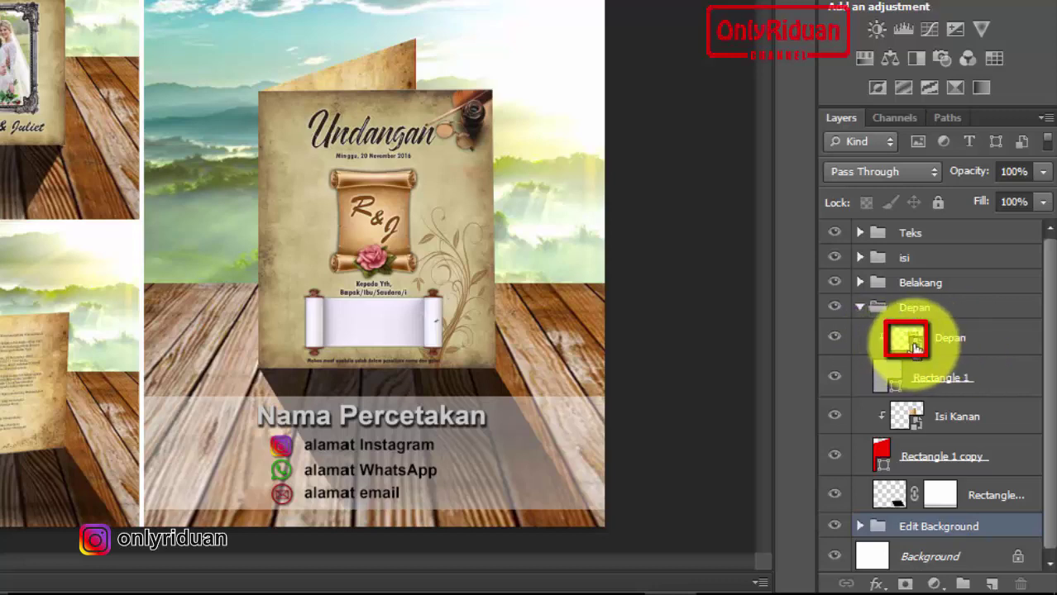
Open the Depan smart object and place the Depan design from the Undangan Amplop folder.
double_click(909, 341)
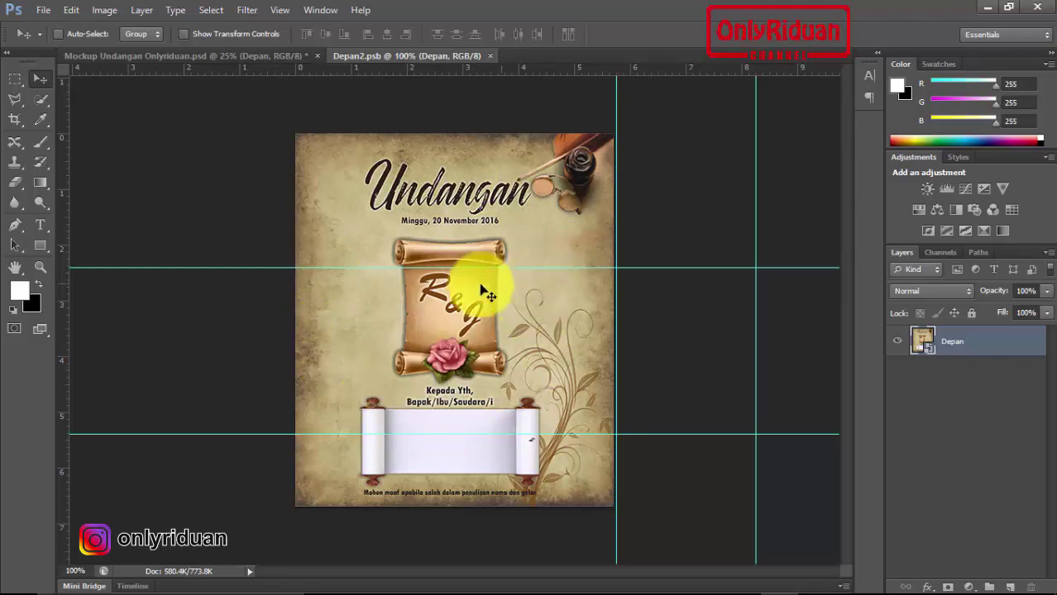
click(43, 10)
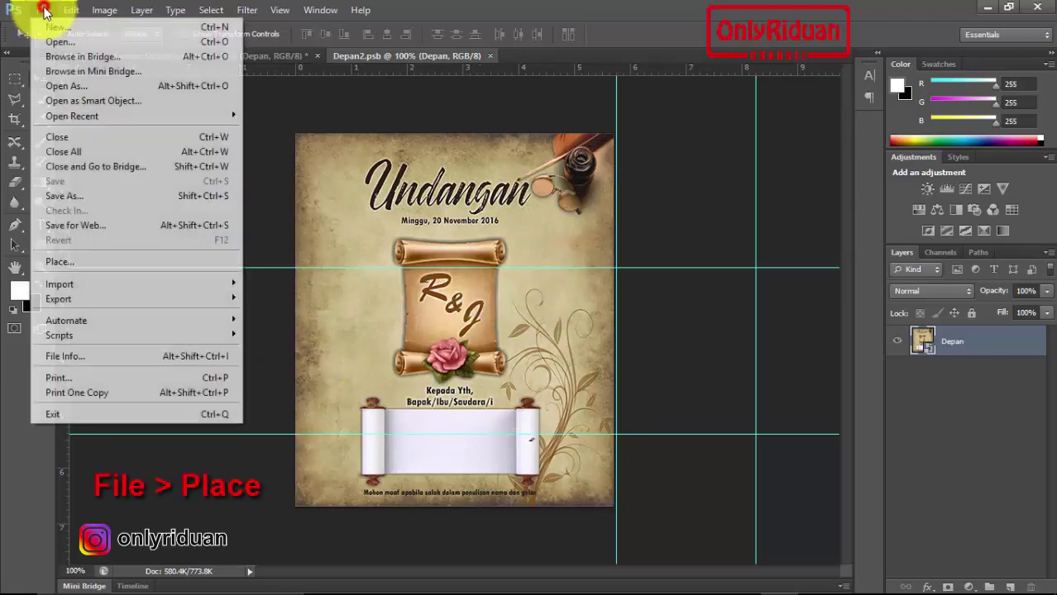
click(78, 260)
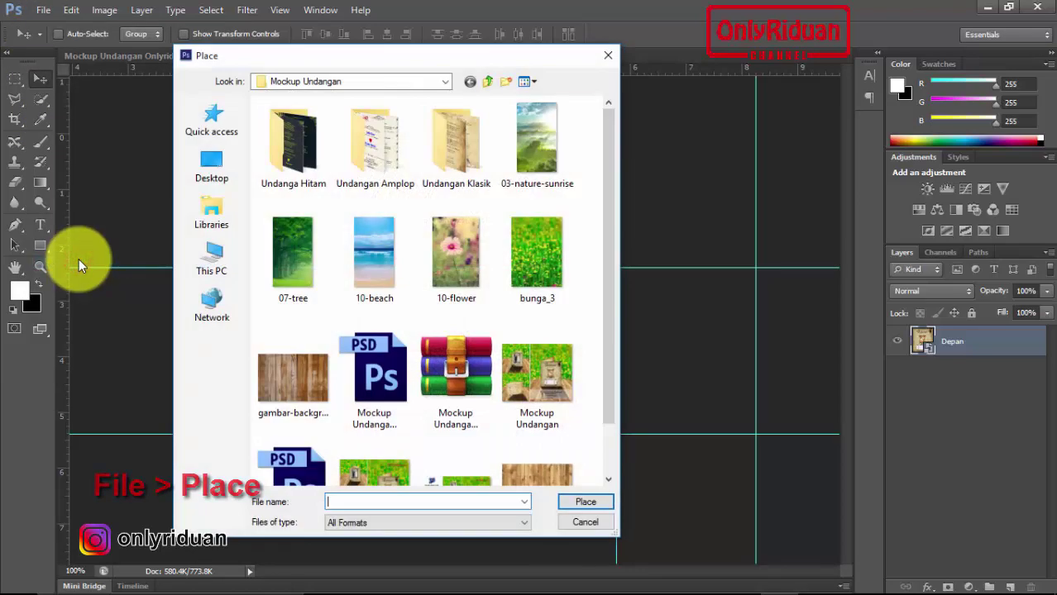
double_click(377, 145)
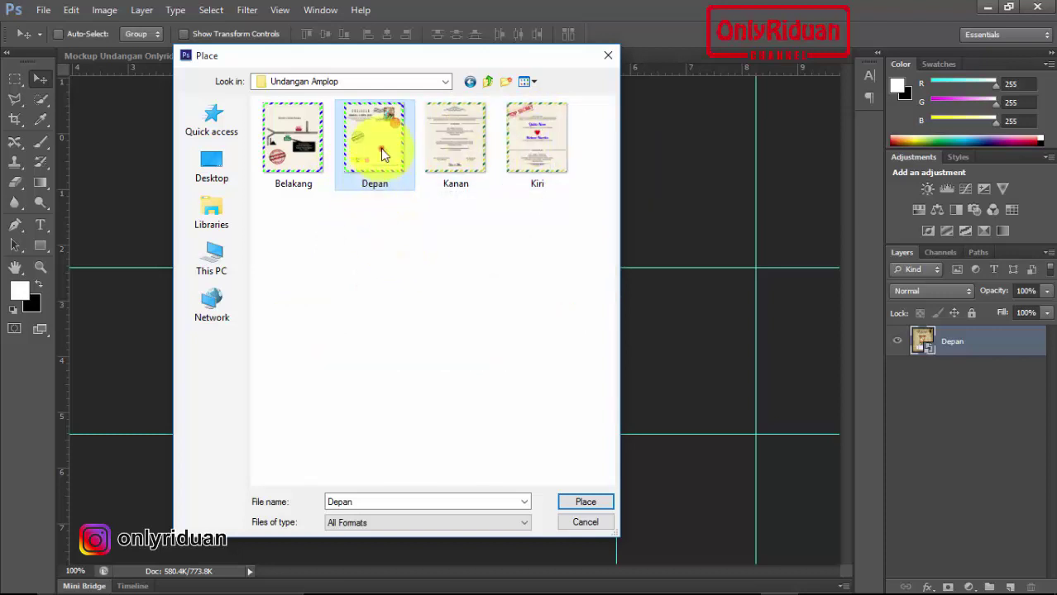
click(592, 504)
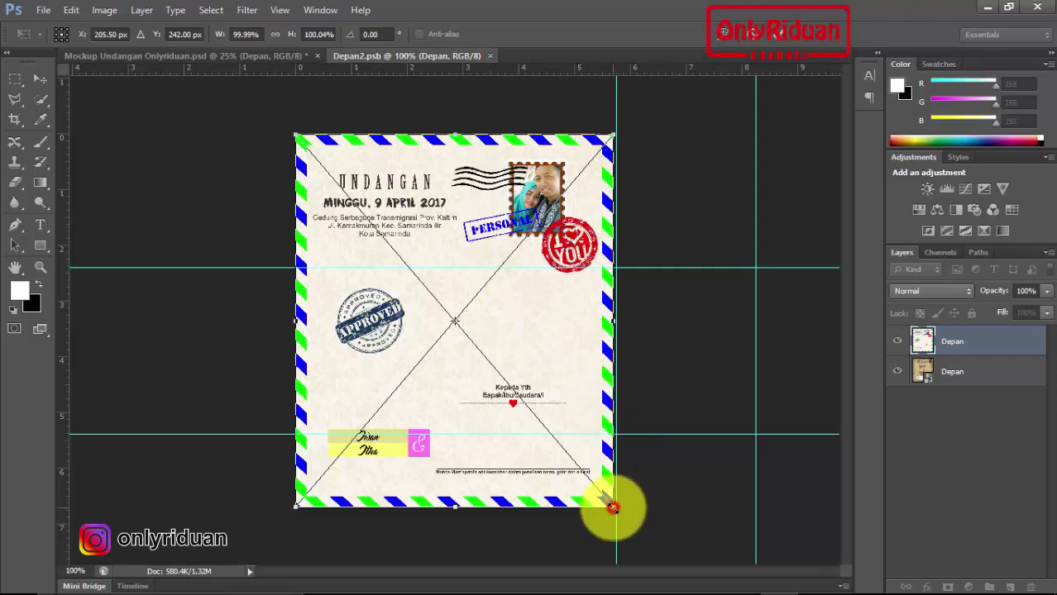
Enlarge the Depan design to cover the card and save Depan2.psb back into the mockup.
drag(612, 506, 613, 507)
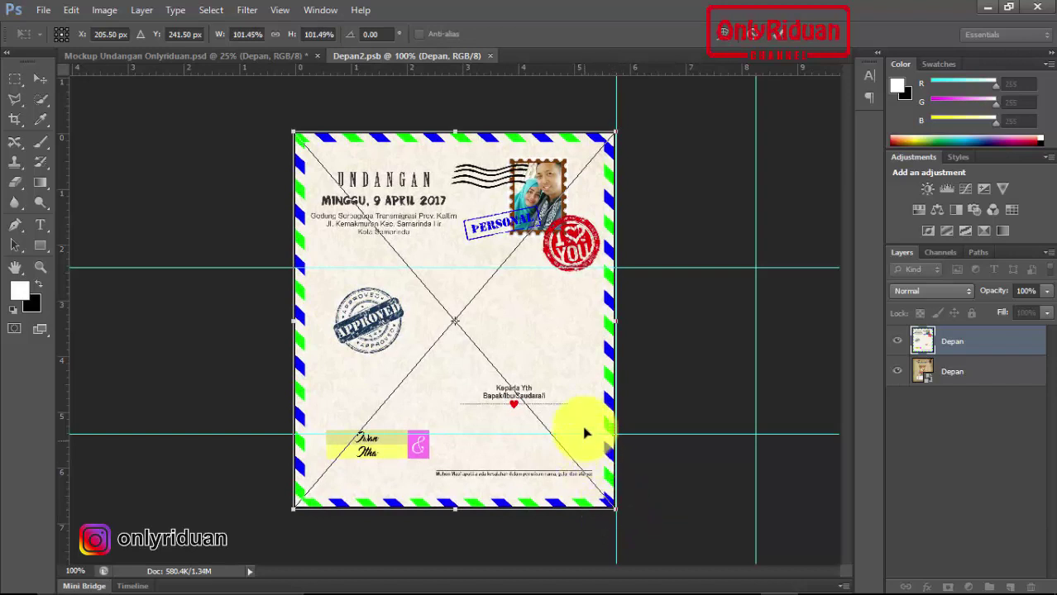
click(778, 36)
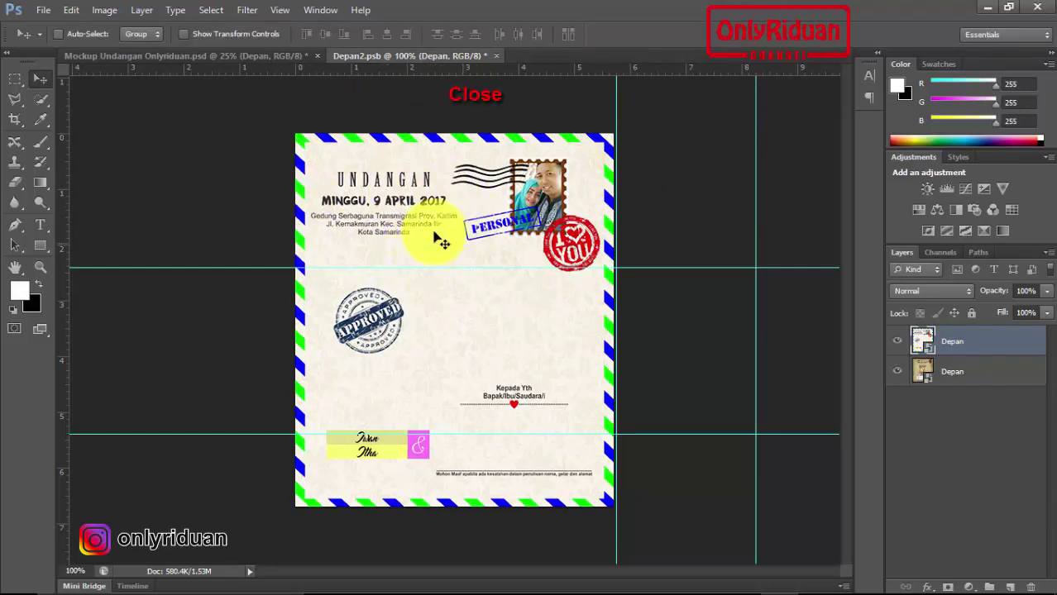
click(496, 56)
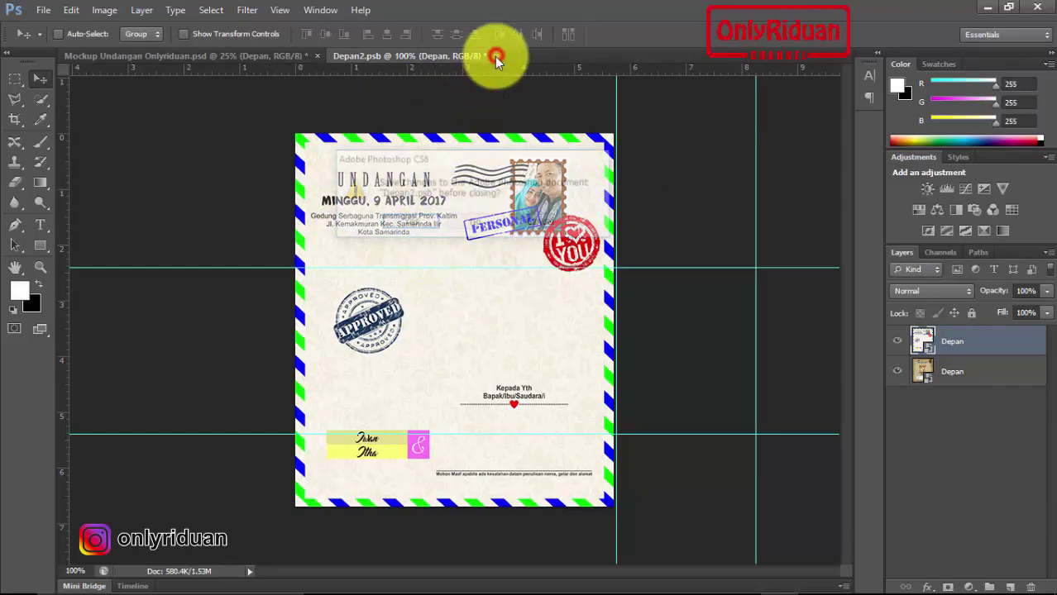
click(408, 225)
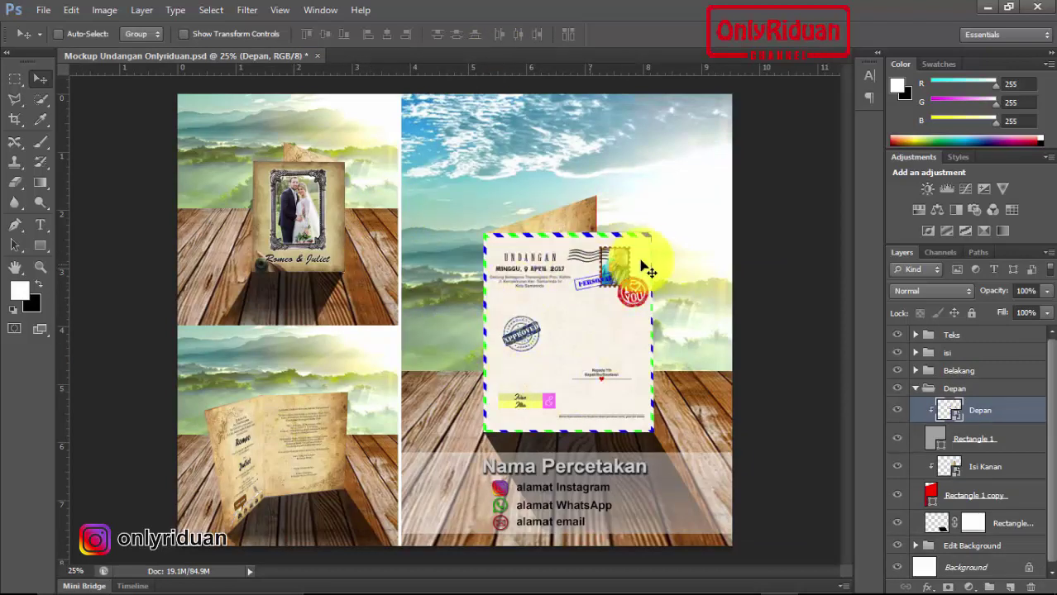
Open the Isi Kanan smart object and place the Kanan envelope page design into it.
click(183, 33)
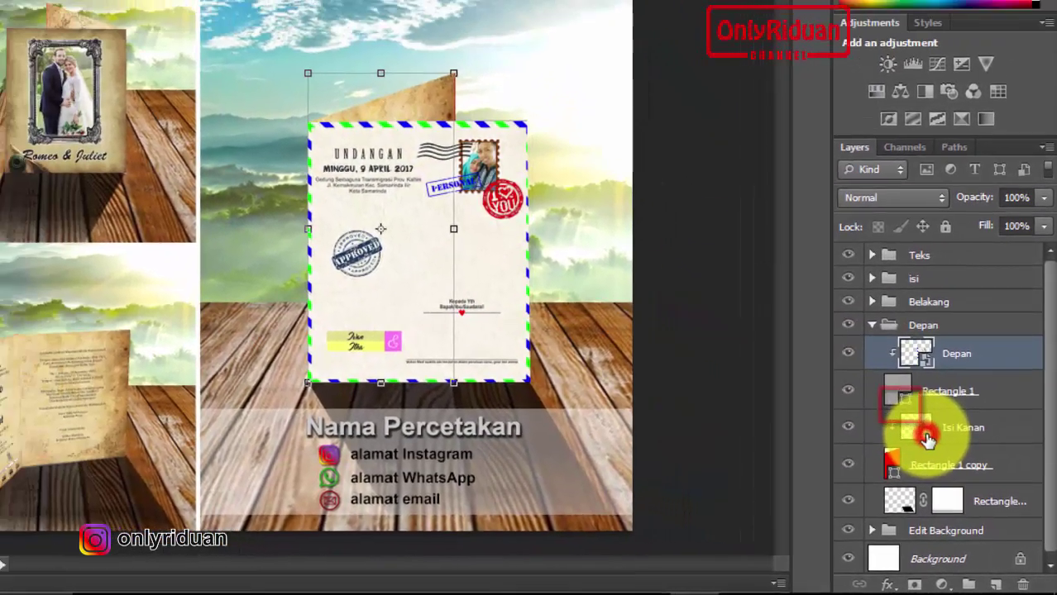
double_click(901, 408)
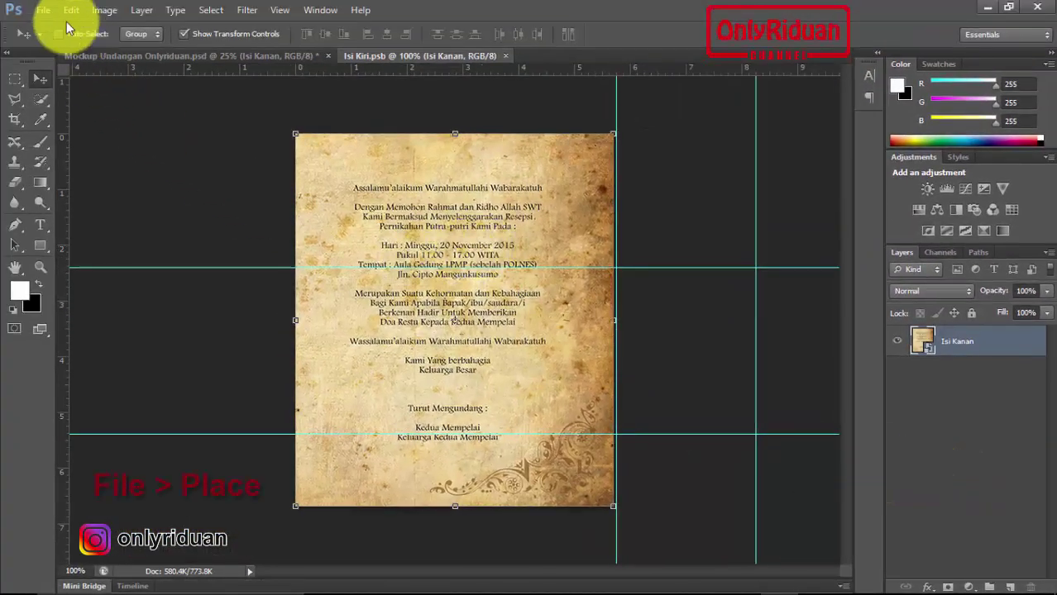
click(43, 9)
click(69, 265)
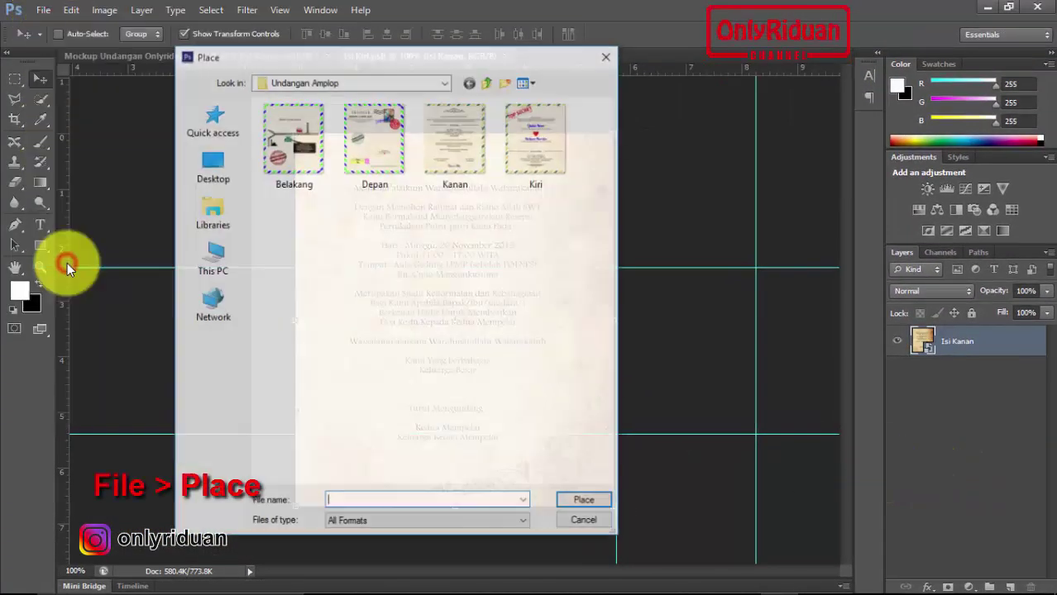
click(476, 169)
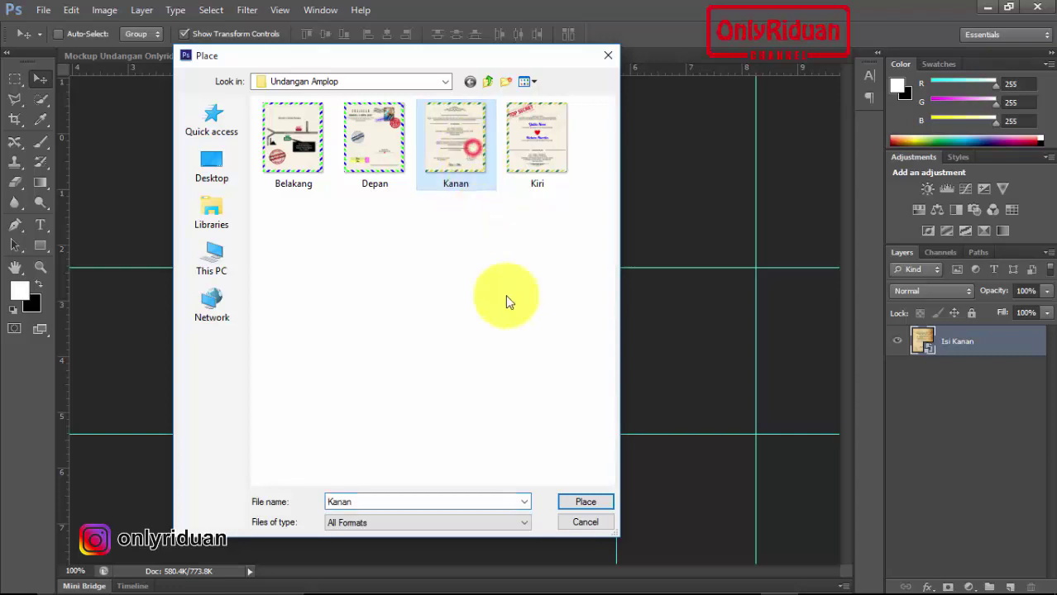
click(592, 501)
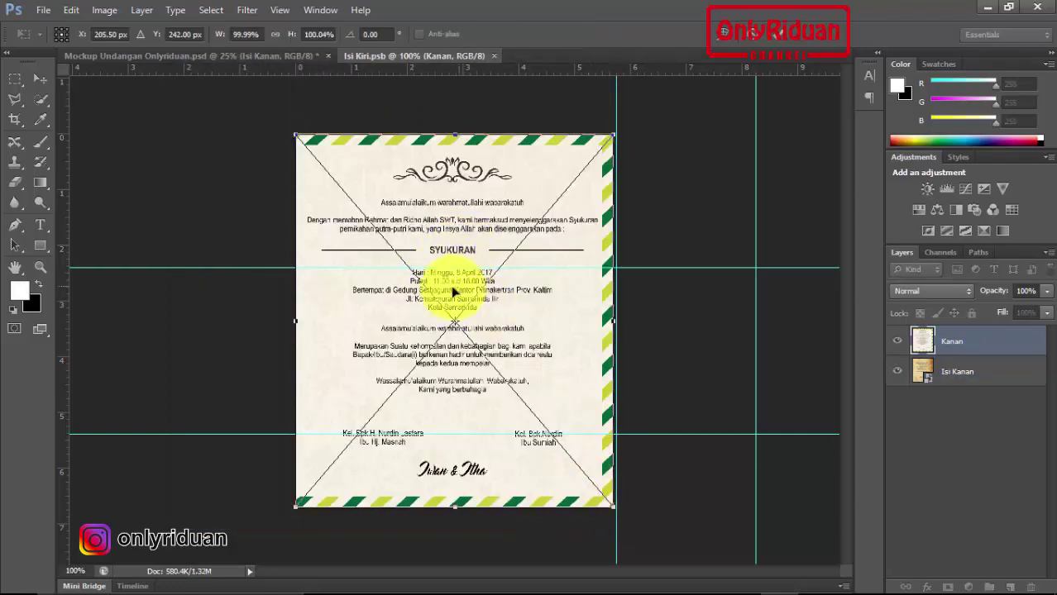
Commit the Kanan design and save the Isi Kiri.psb page back into the mockup.
click(777, 37)
click(502, 55)
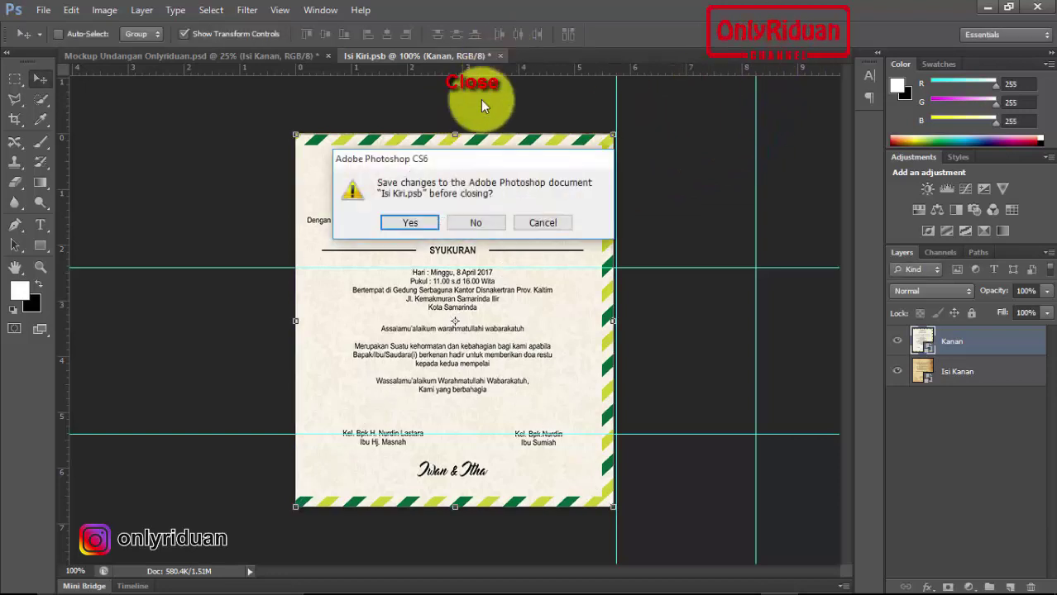
click(406, 225)
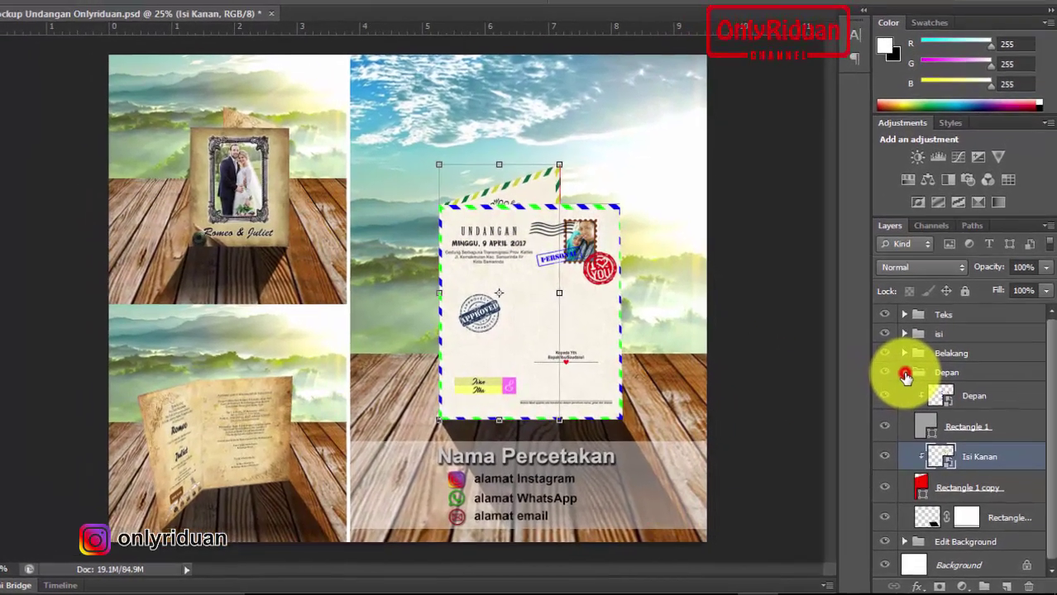
Collapse Depan, expand Belakang and open the Belakang smart object.
click(904, 374)
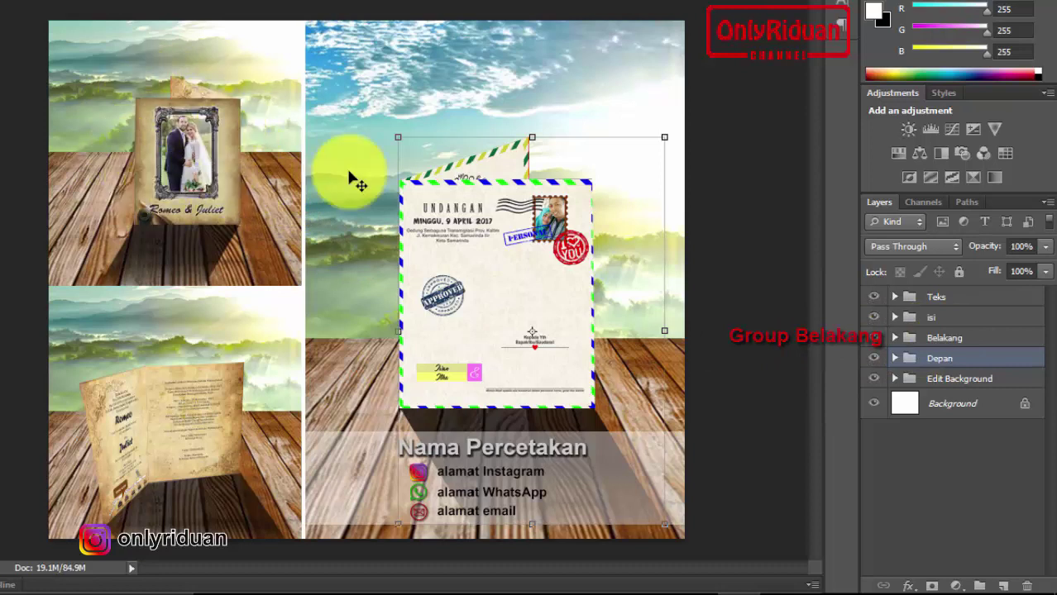
click(894, 338)
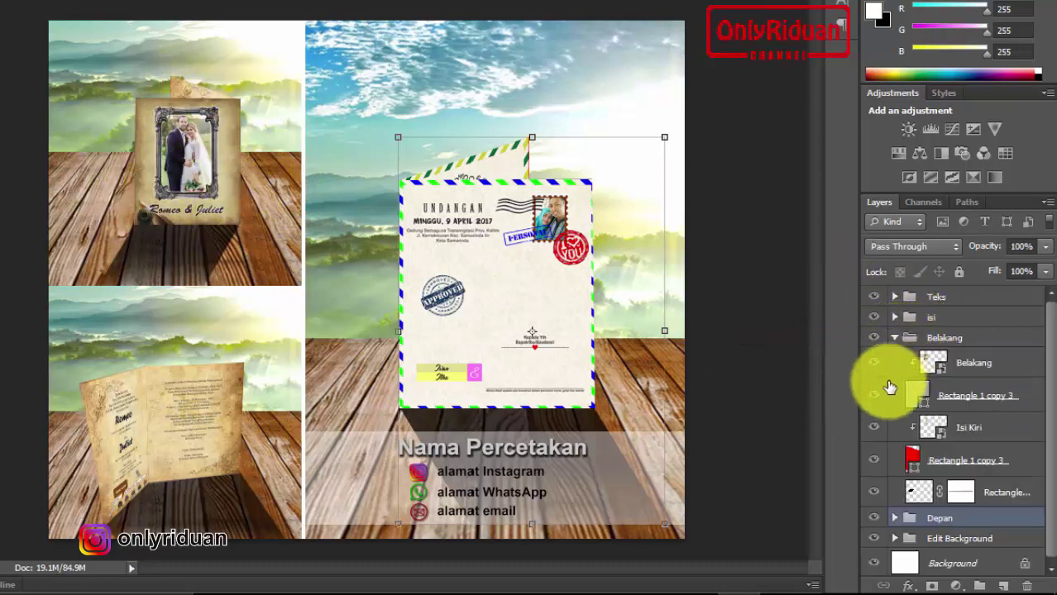
double_click(940, 370)
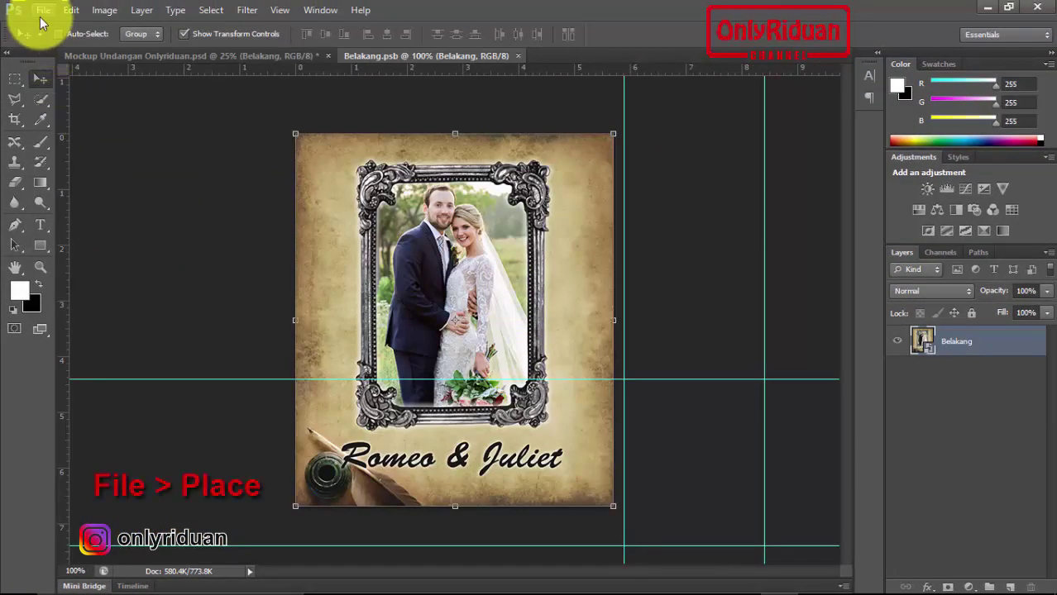
Place the Belakang Denah Lokasi Acara map design and save it back into the mockup.
click(42, 10)
click(62, 261)
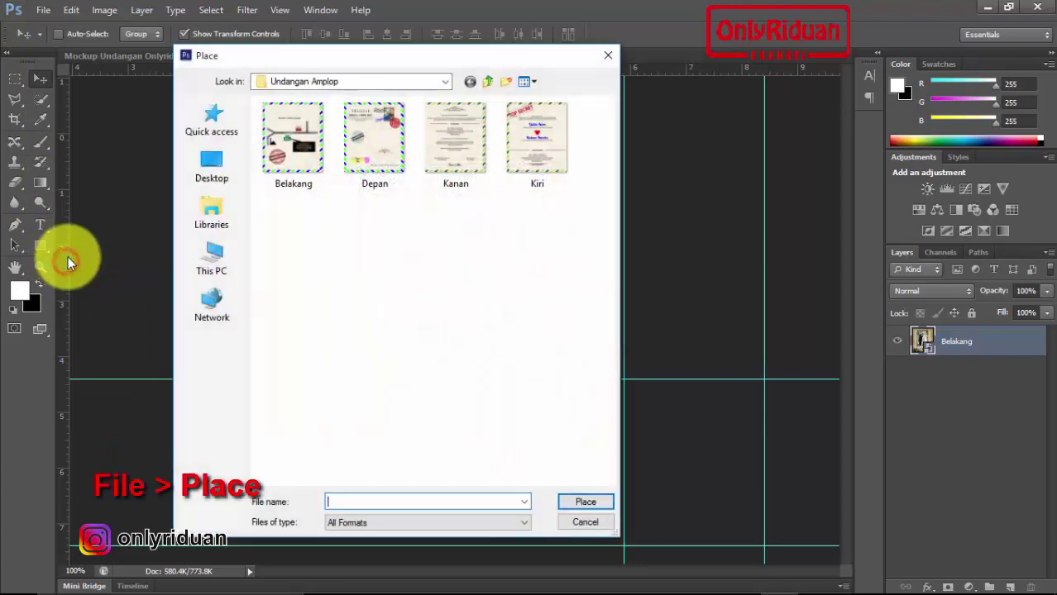
click(293, 136)
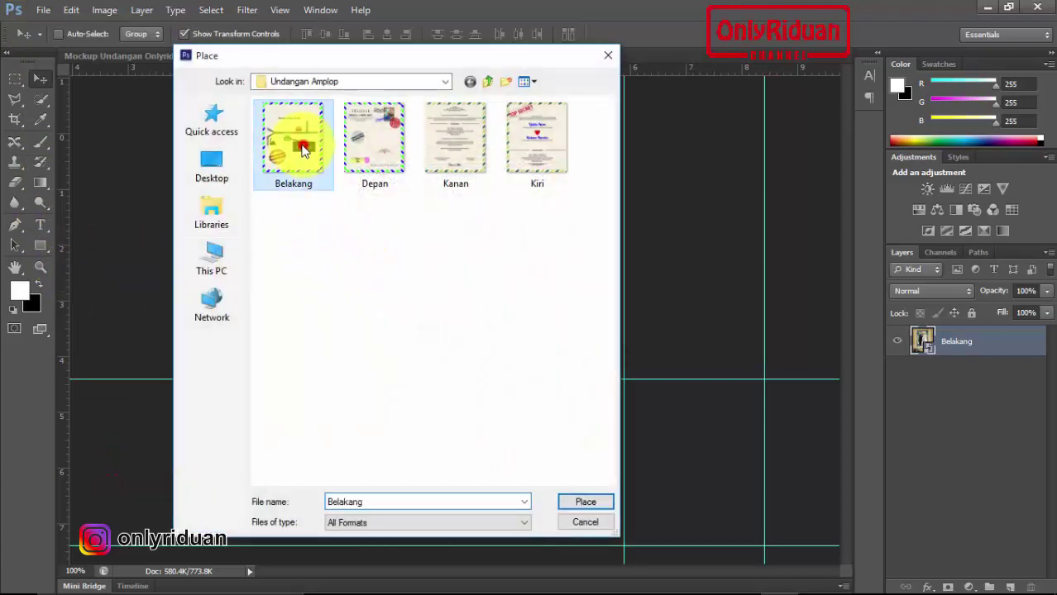
click(585, 501)
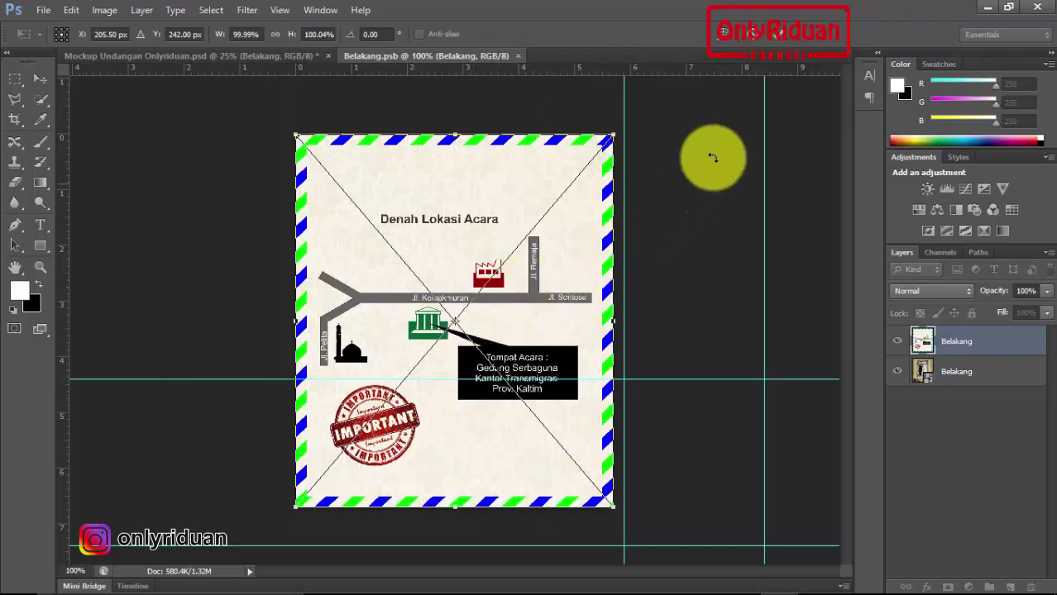
key(Return)
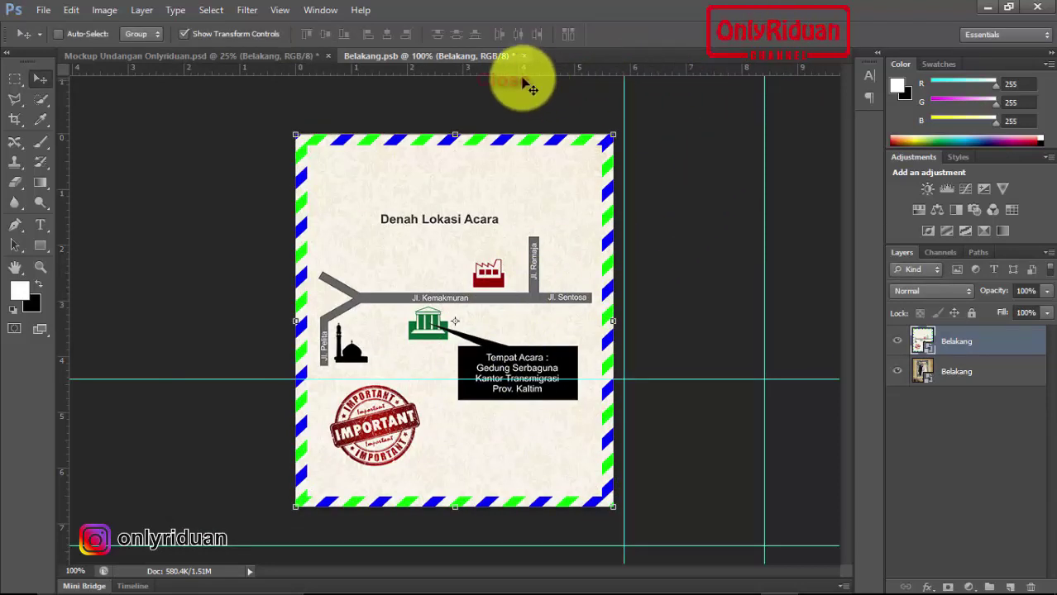
click(523, 56)
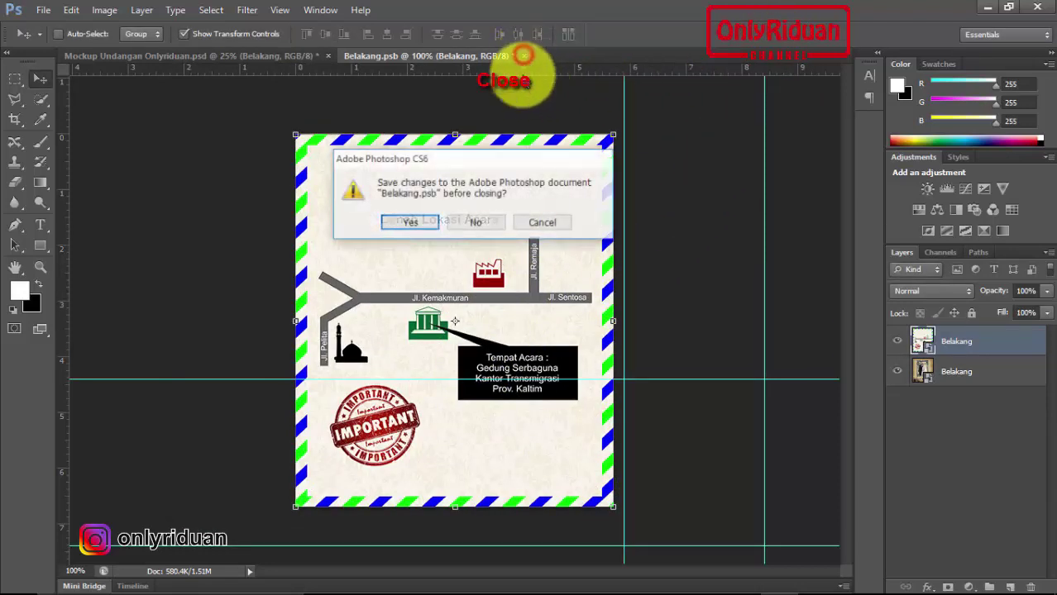
click(411, 224)
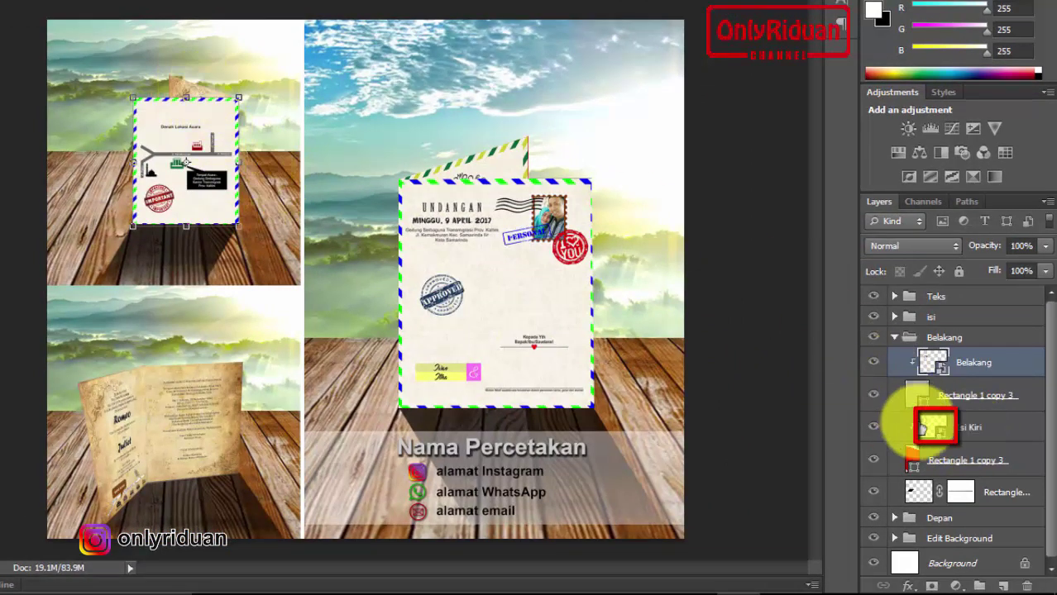
Place the Kiri TOP SECRET design into the Isi Kiri smart object and save it back.
double_click(935, 426)
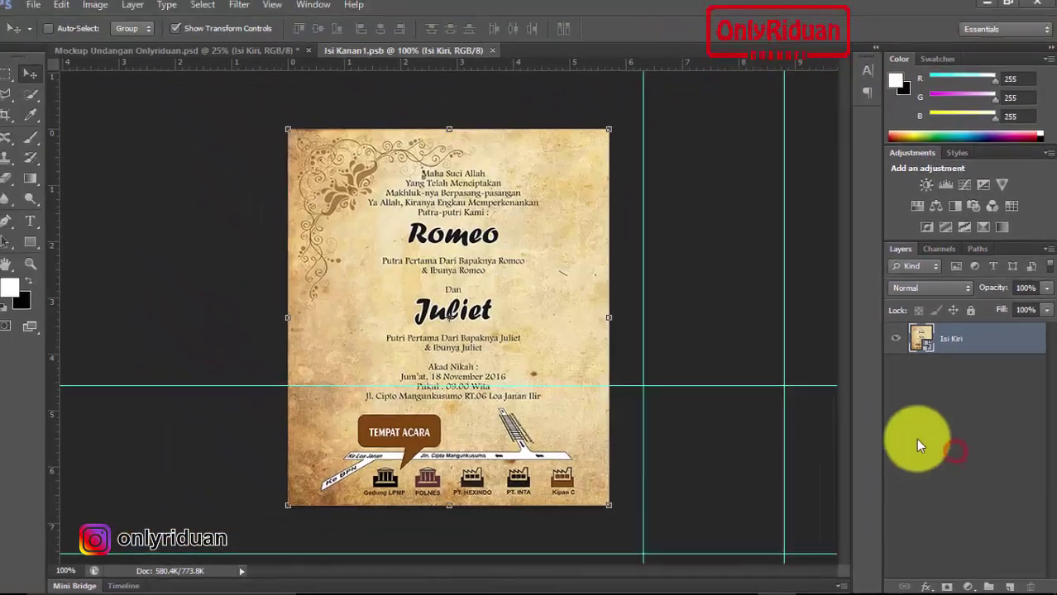
click(43, 10)
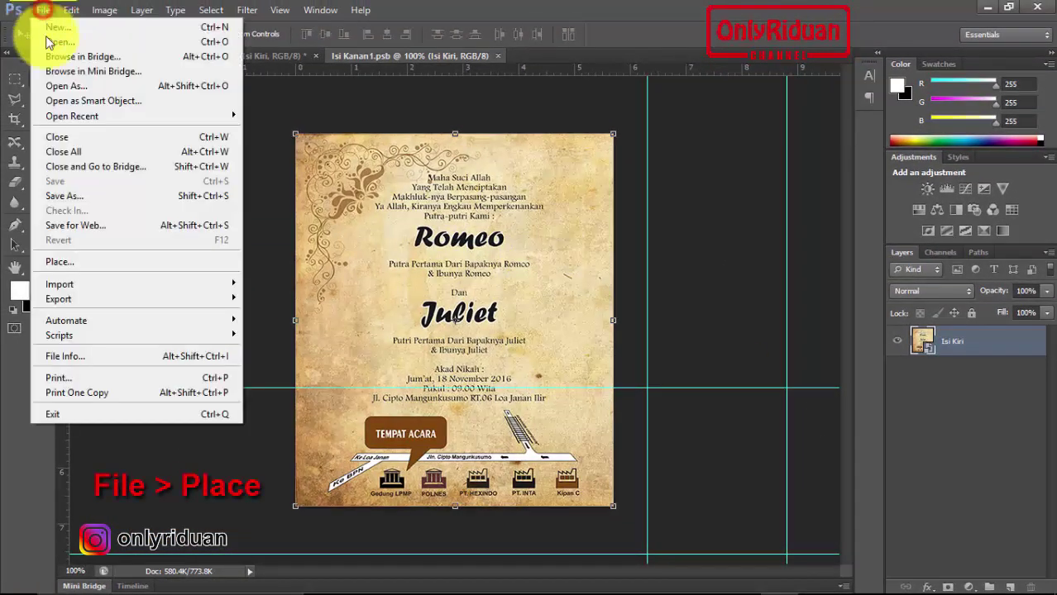
click(72, 260)
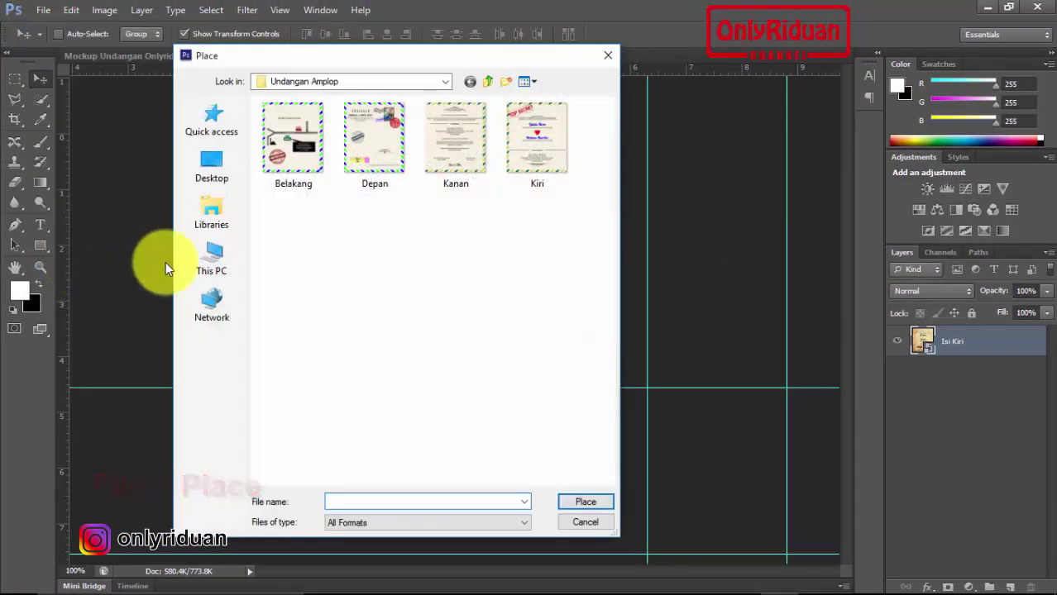
click(537, 134)
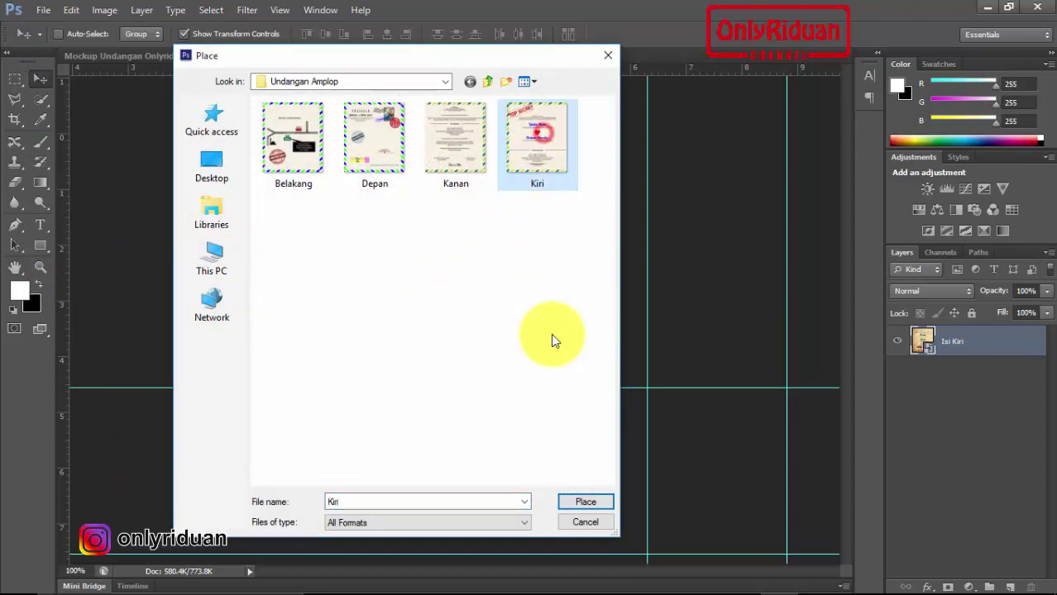
click(585, 502)
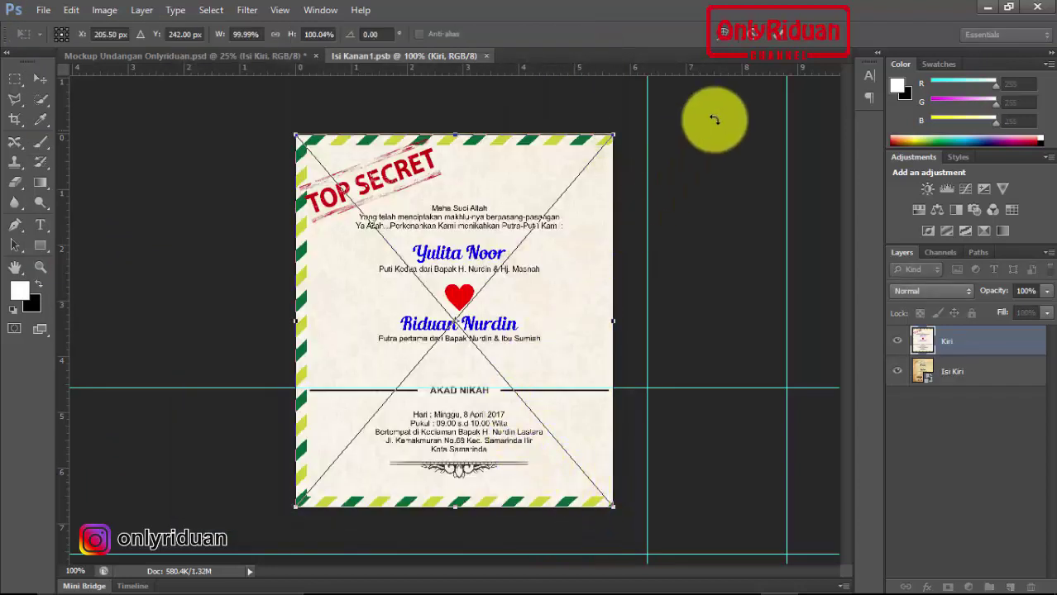
click(779, 37)
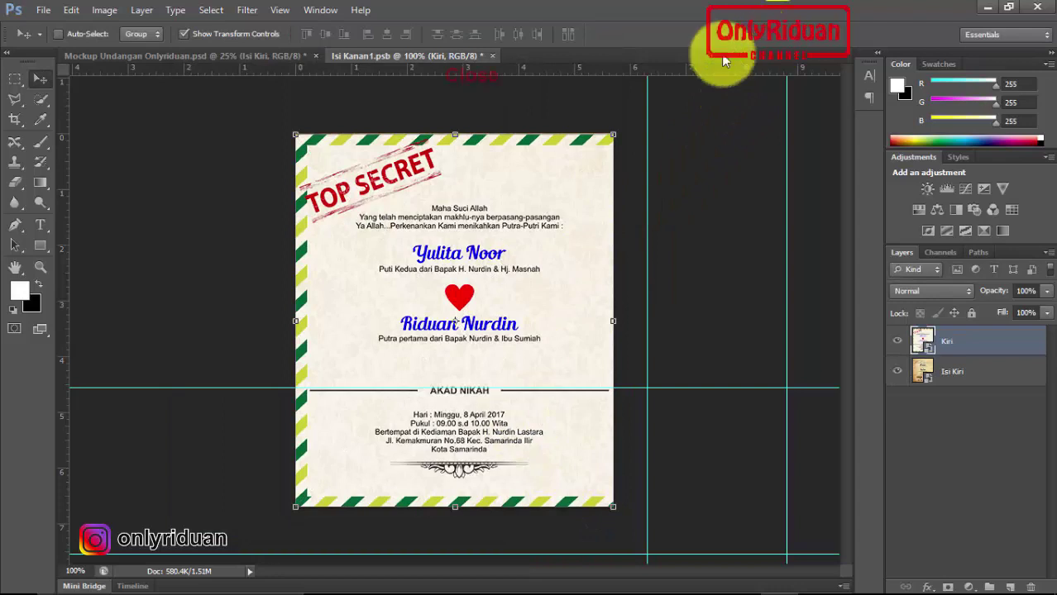
click(492, 55)
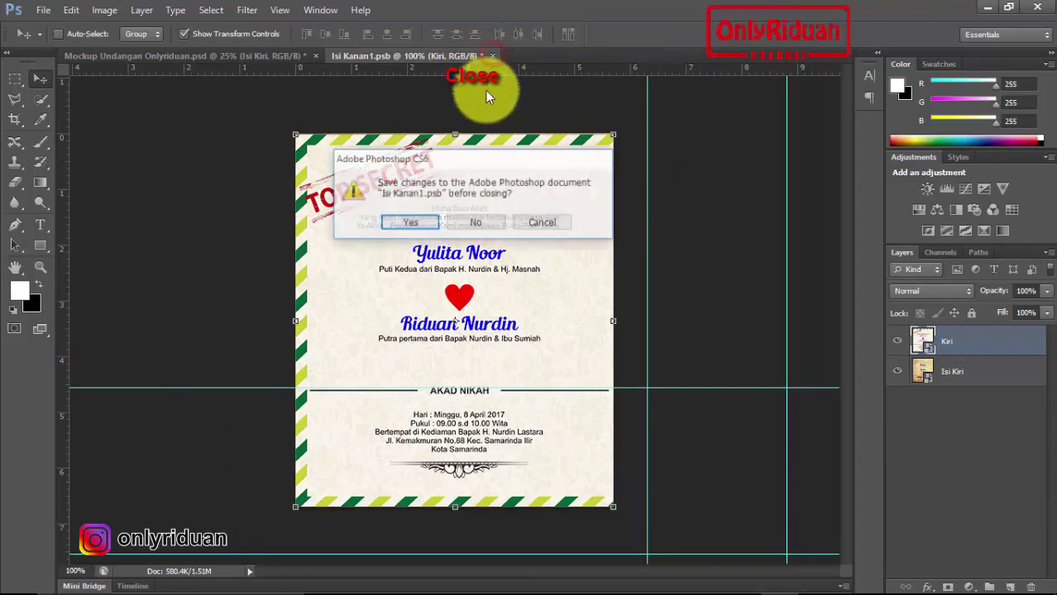
click(410, 223)
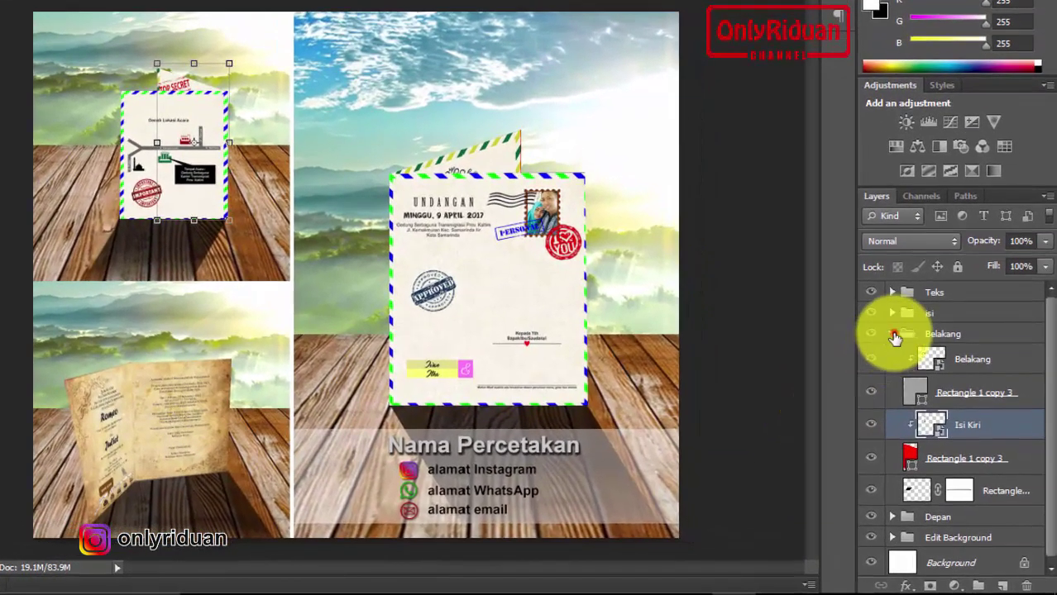
Collapse Belakang, expand the isi group and open the Isi Kiri smart object for editing.
click(893, 335)
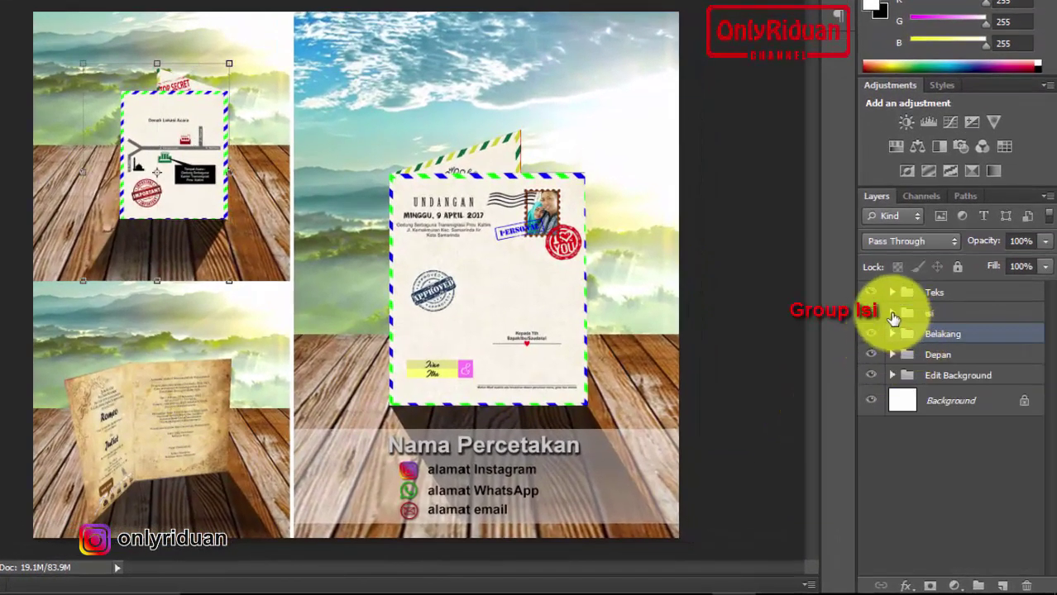
click(892, 313)
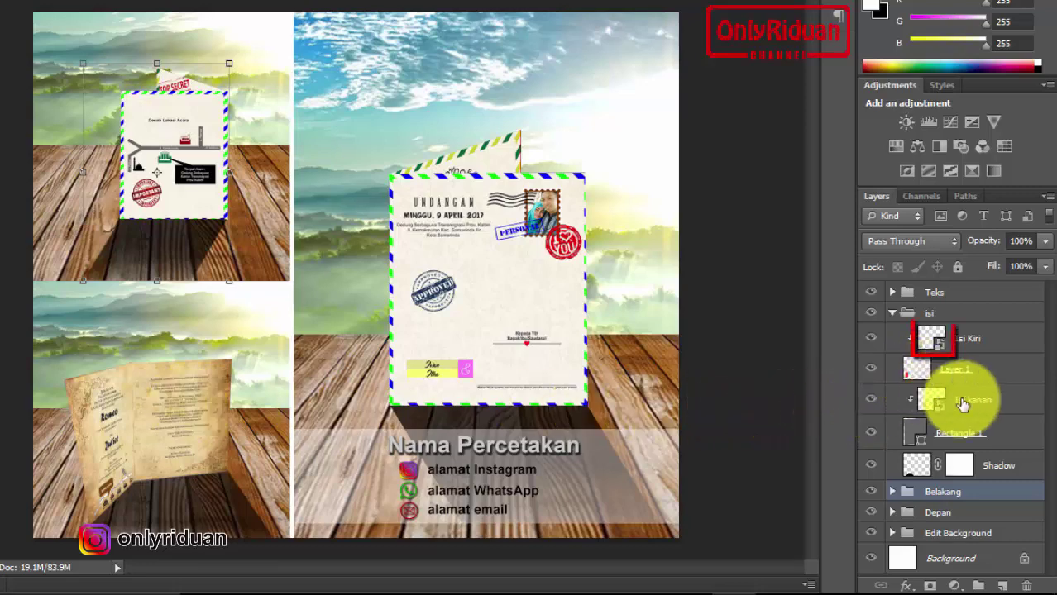
double_click(934, 339)
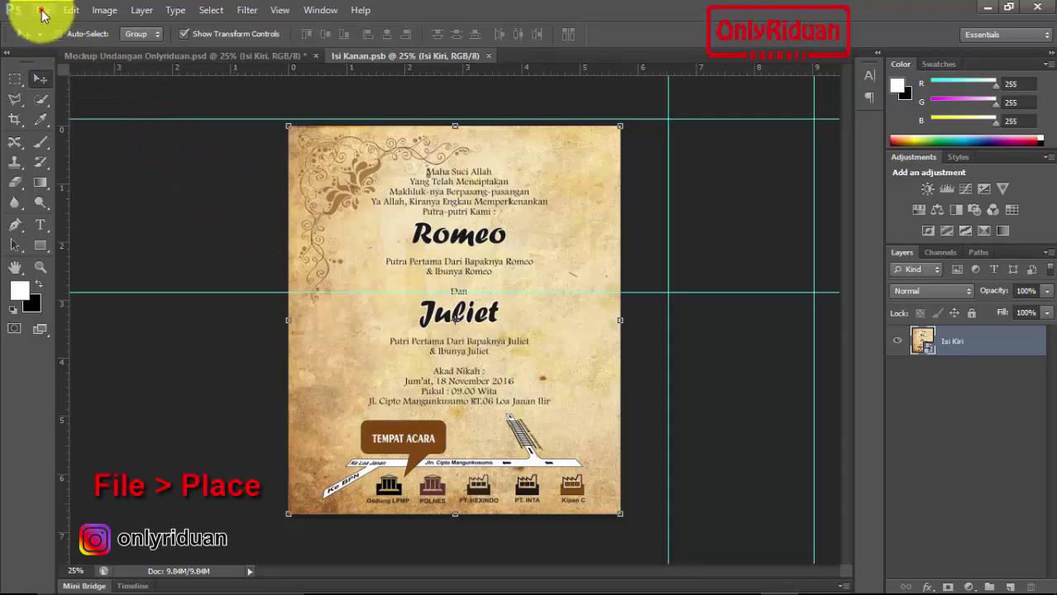
Place the Kiri TOP SECRET design into Isi Kiri and save it back to the mockup.
click(43, 10)
click(64, 263)
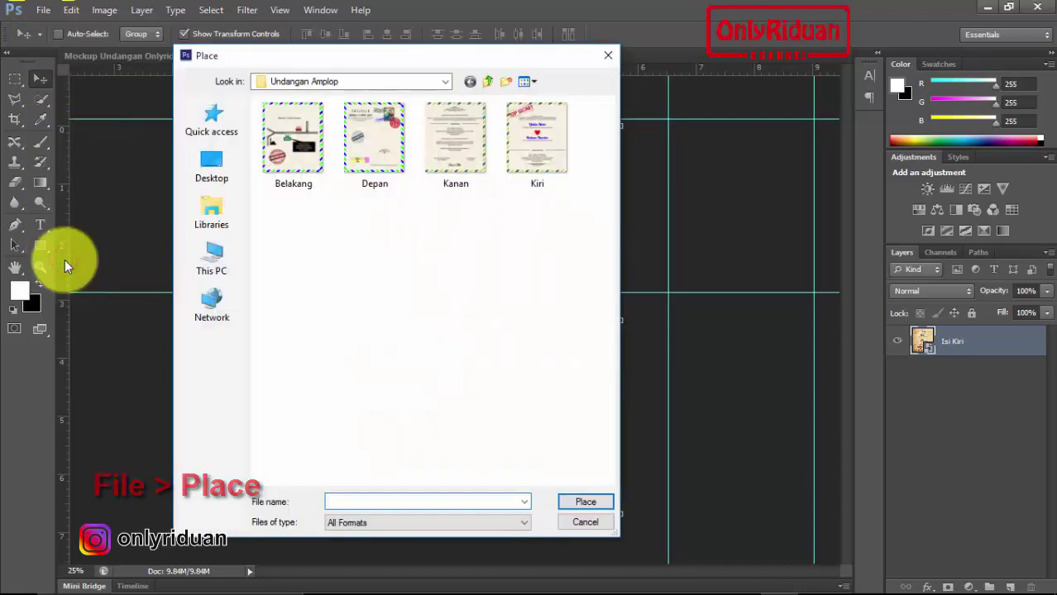
click(533, 147)
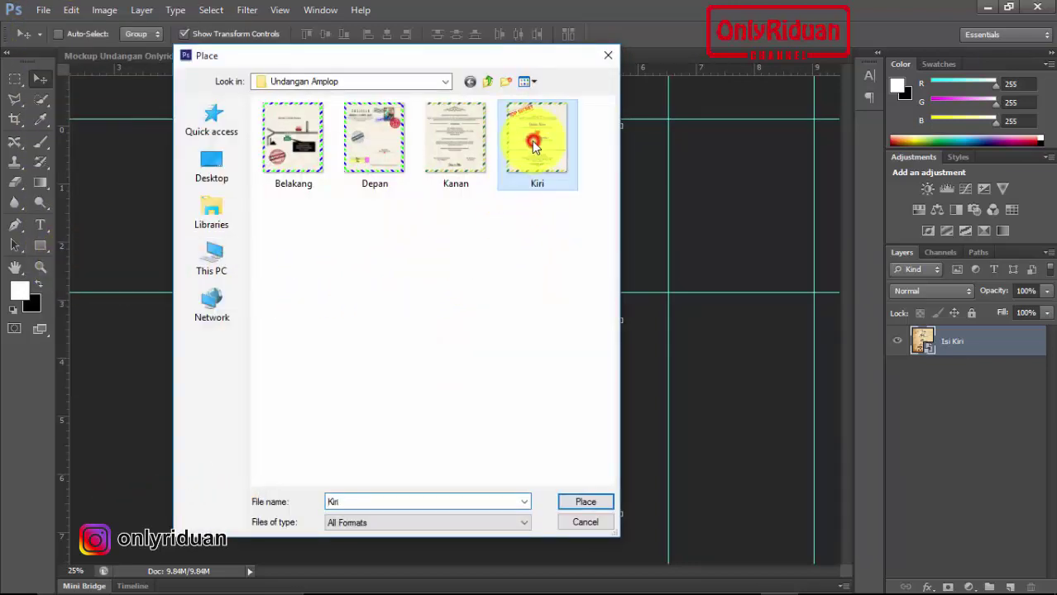
click(599, 504)
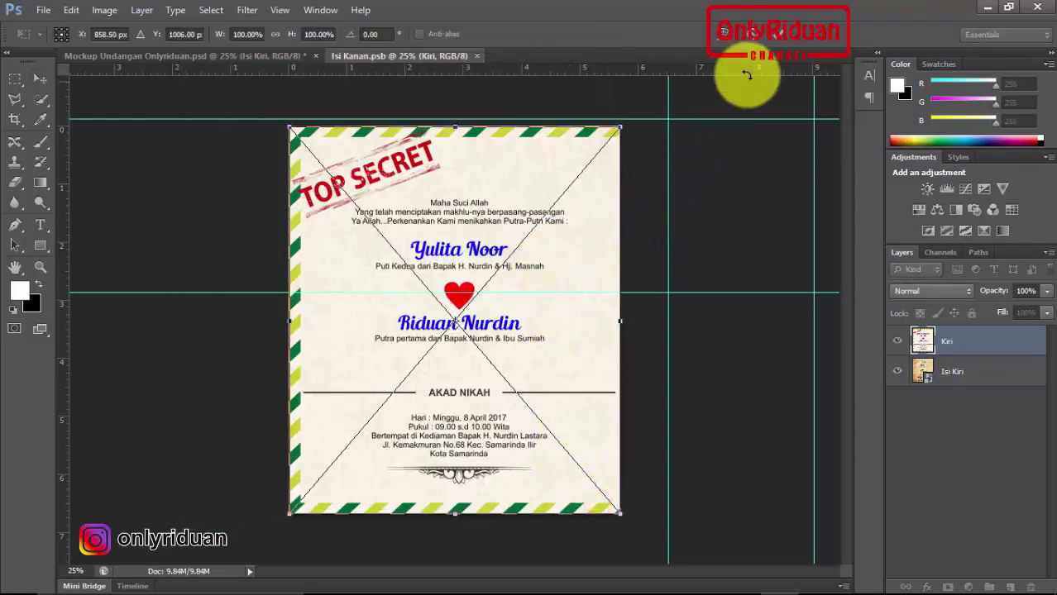
click(738, 34)
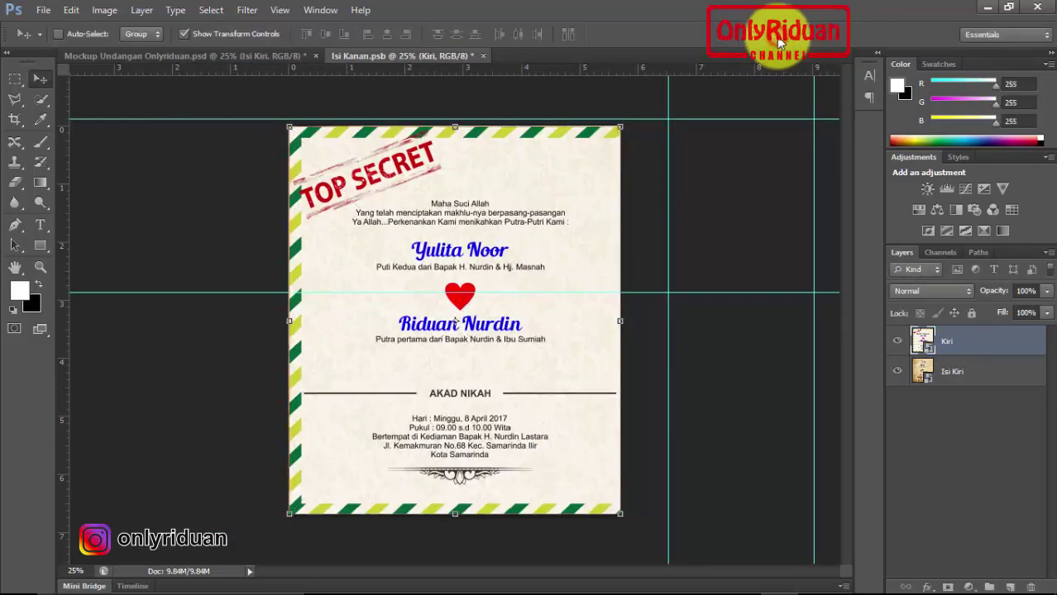
click(482, 55)
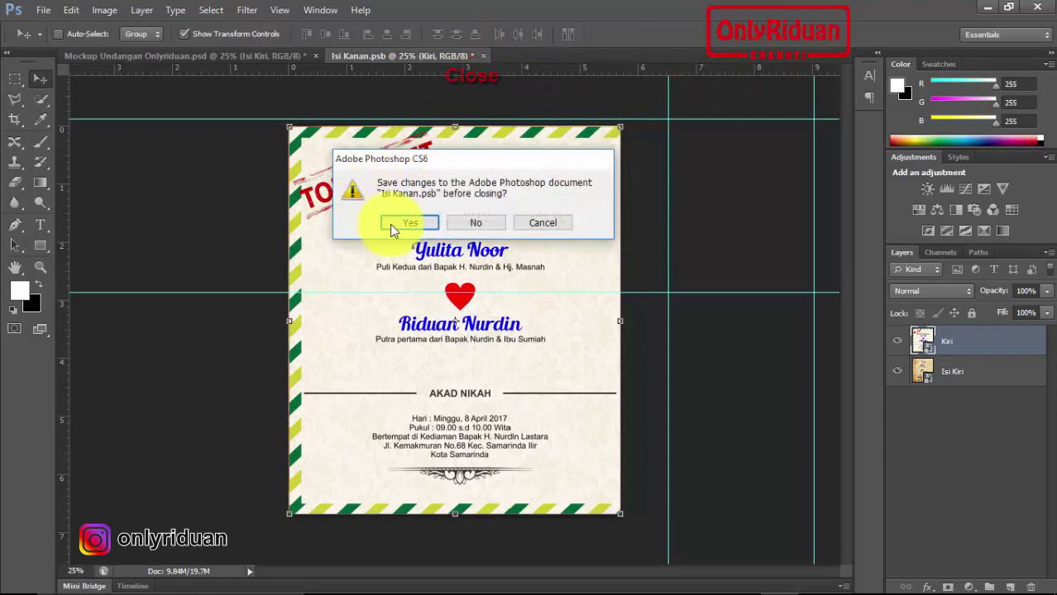
click(411, 224)
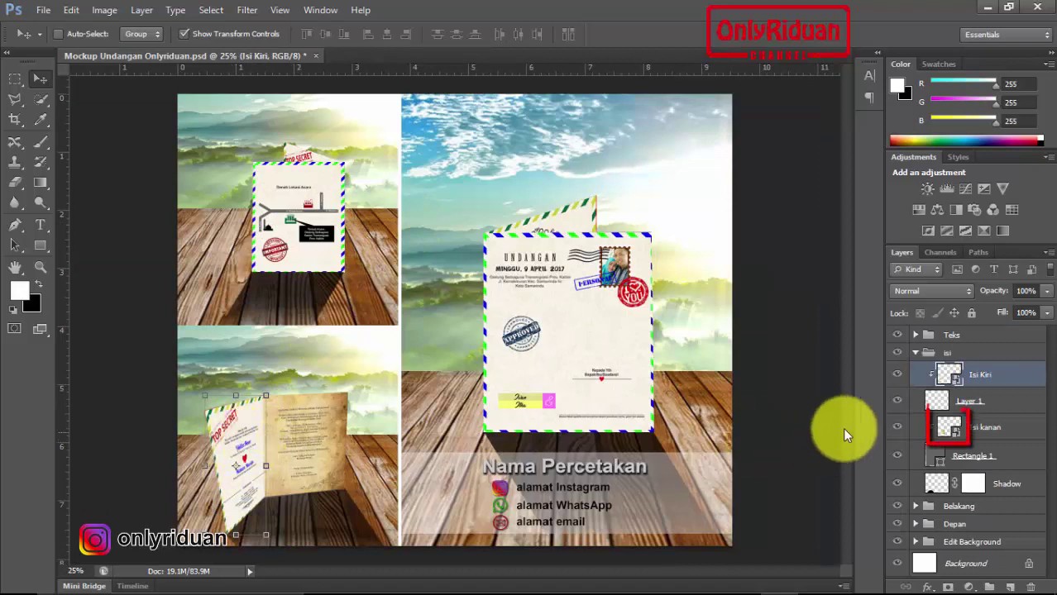
Place the Kanan SYUKURAN design into the Isi kanan smart object and save it back to the mockup.
double_click(955, 430)
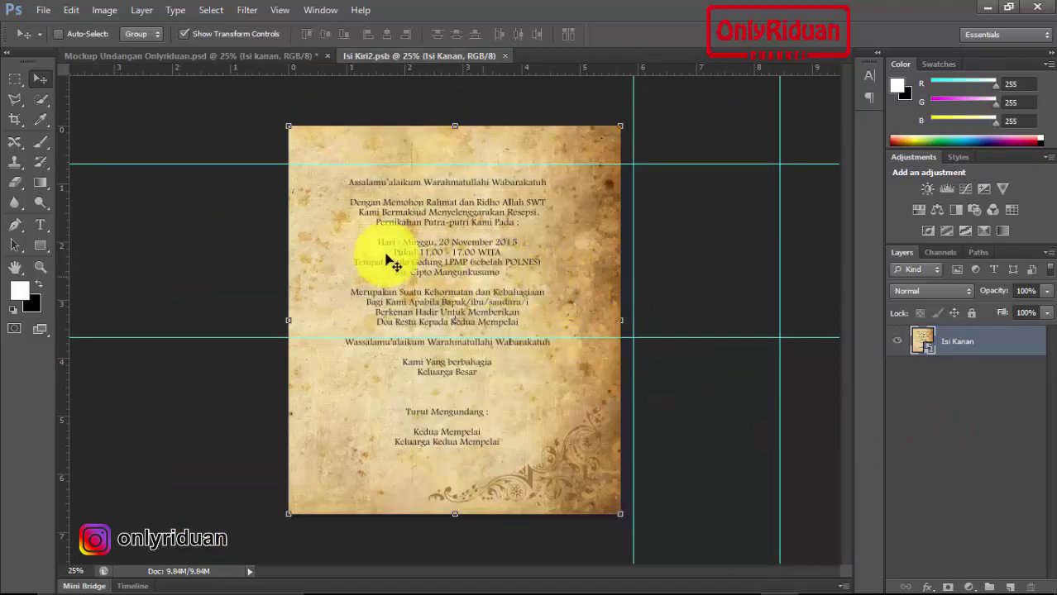
click(43, 10)
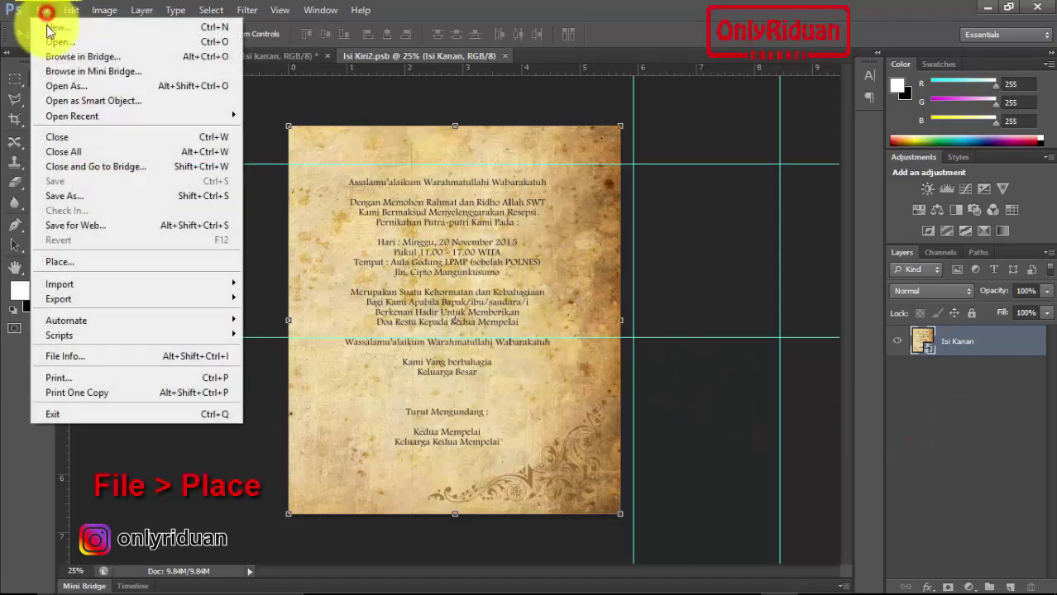
click(58, 259)
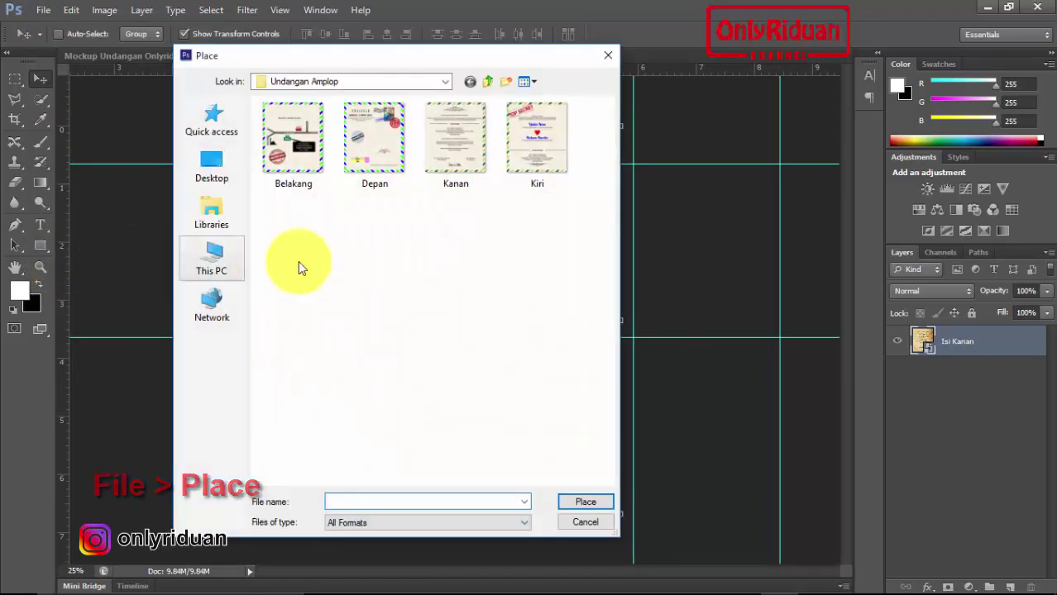
click(463, 161)
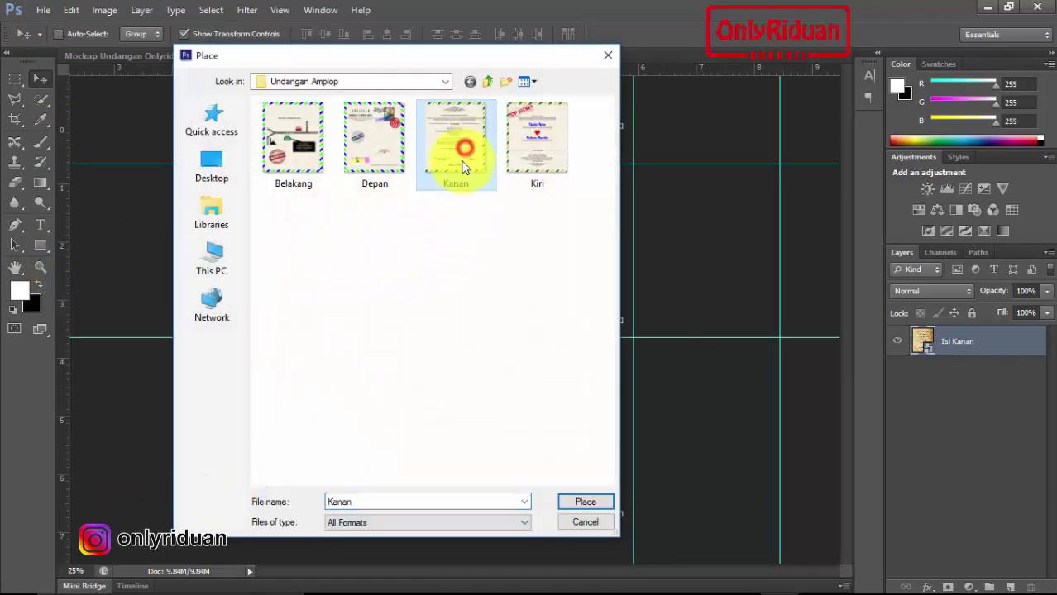
click(594, 501)
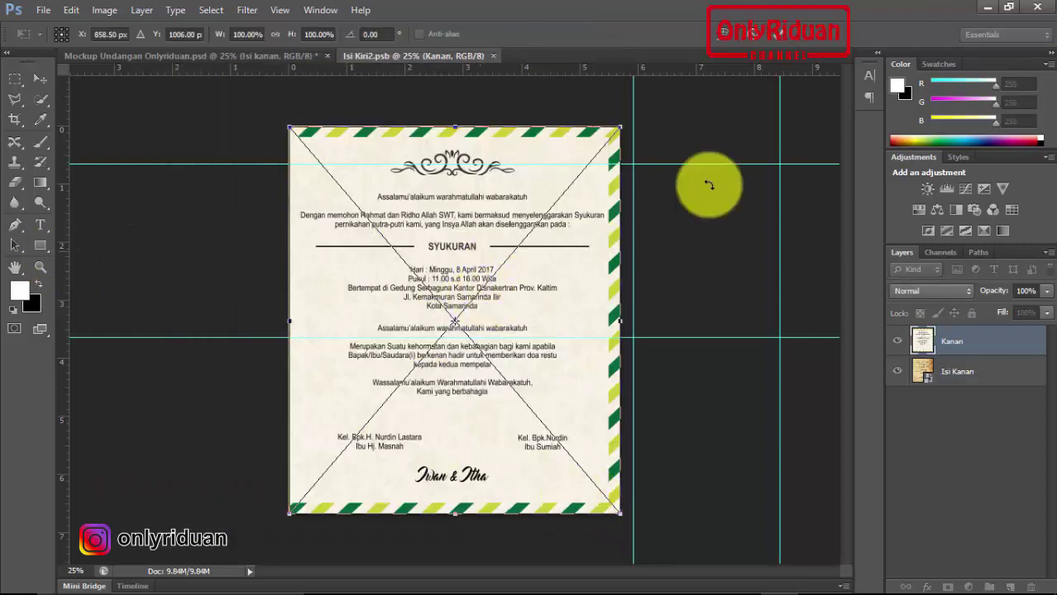
click(762, 34)
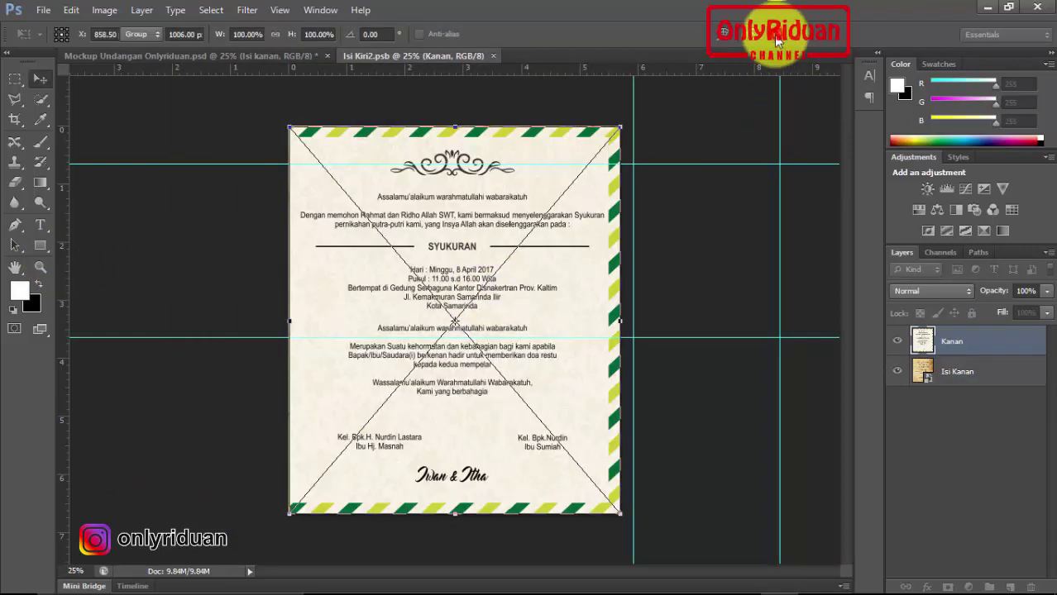
click(498, 55)
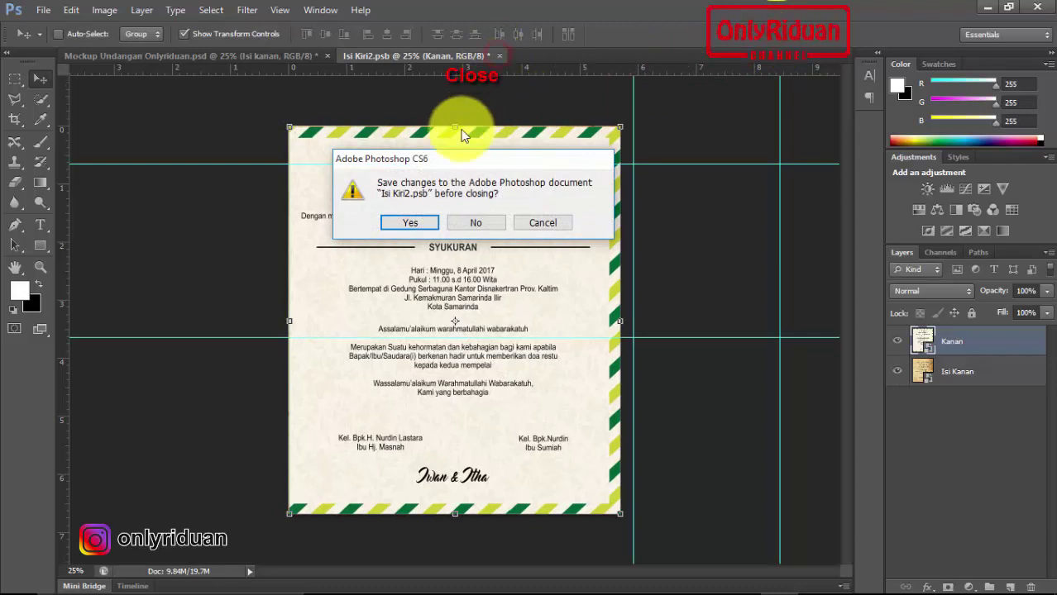
click(411, 223)
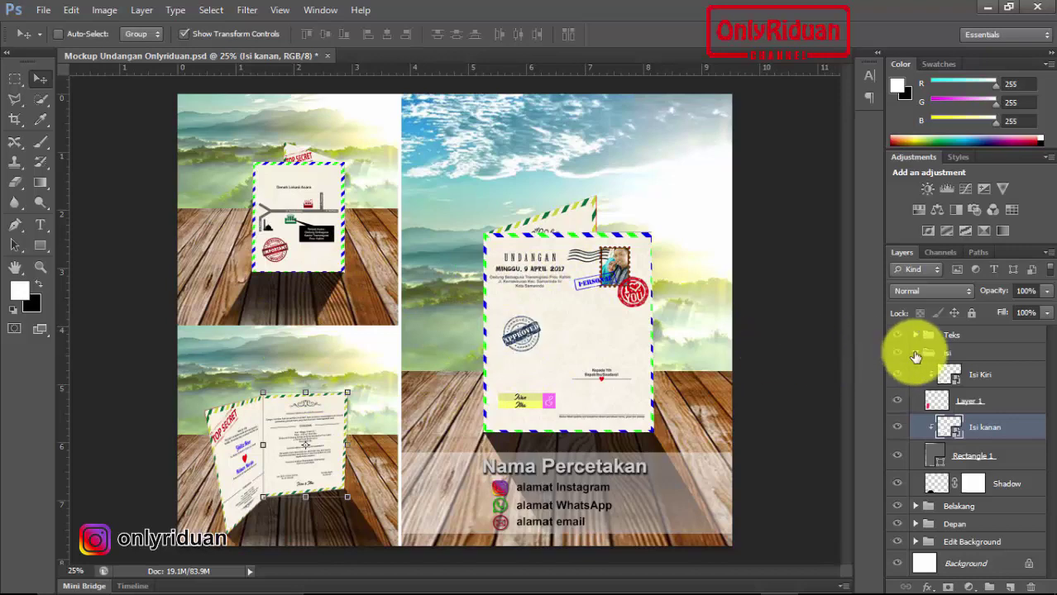
Replace the alamat Instagram placeholder in the Teks group with the printer's Instagram handle.
click(915, 353)
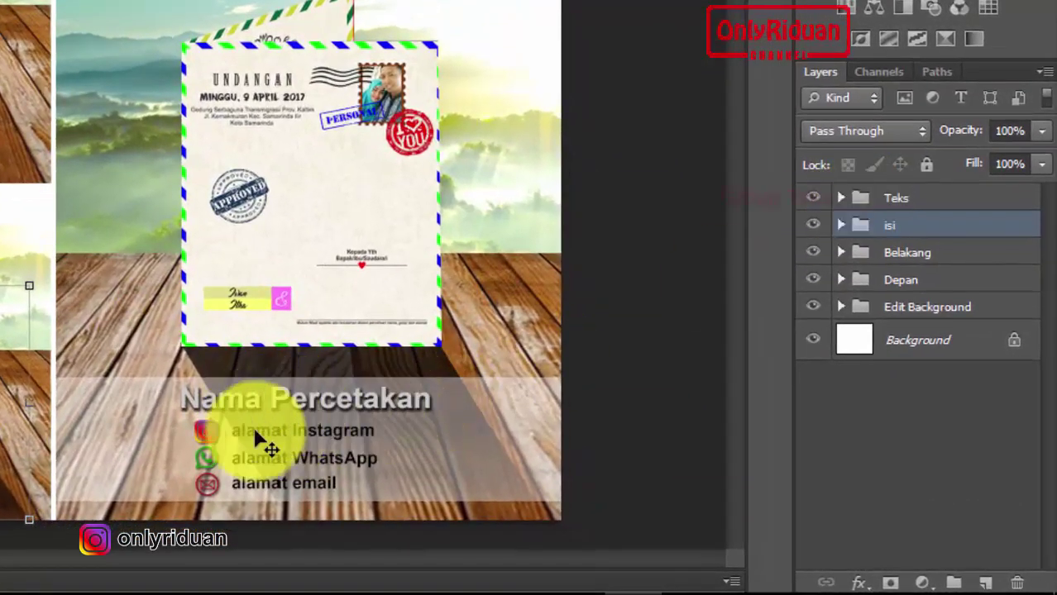
click(841, 199)
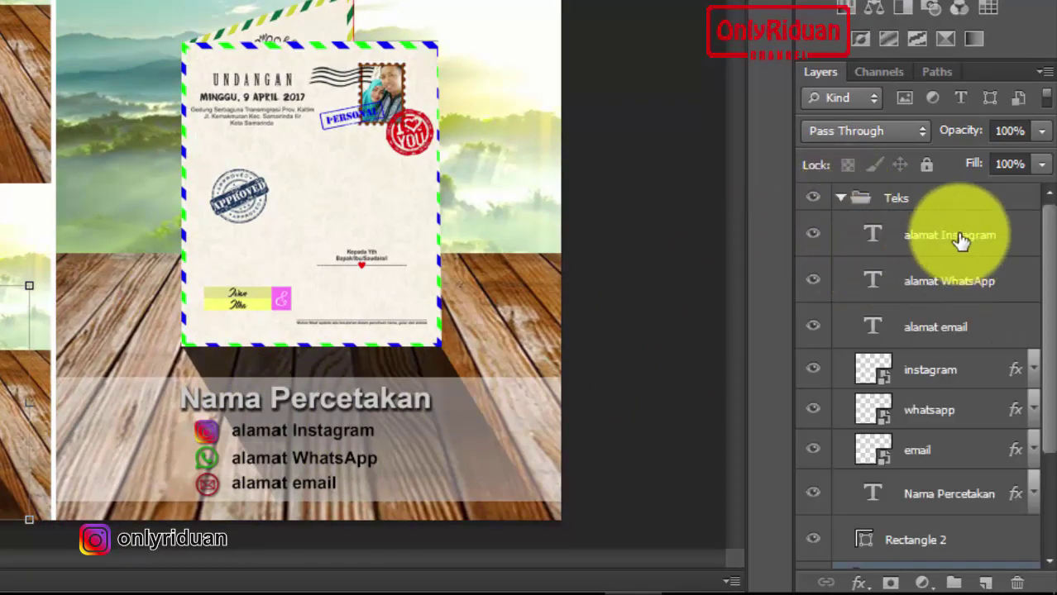
click(953, 238)
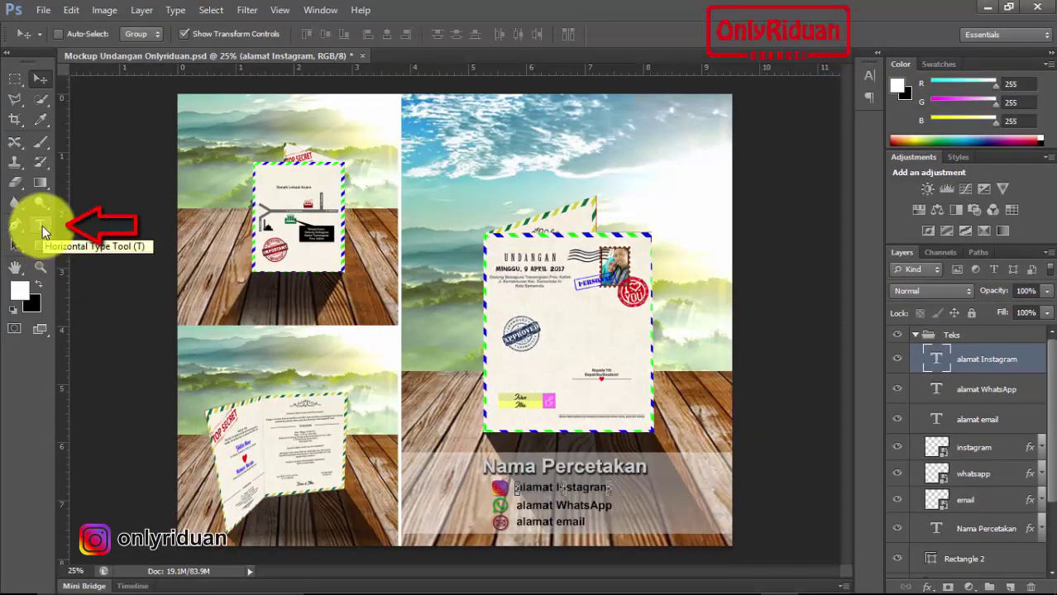
click(41, 225)
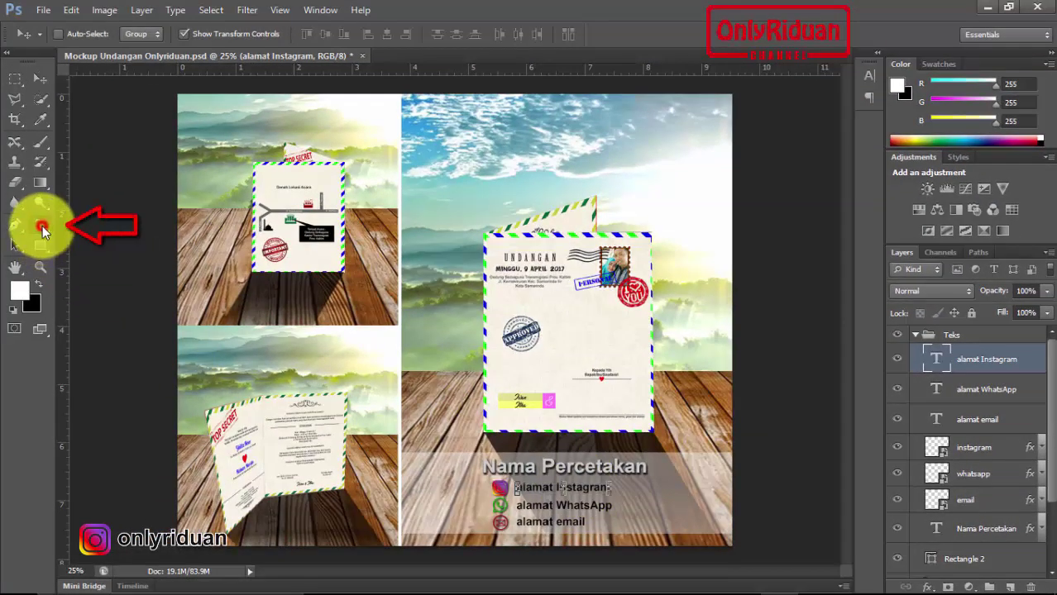
click(608, 488)
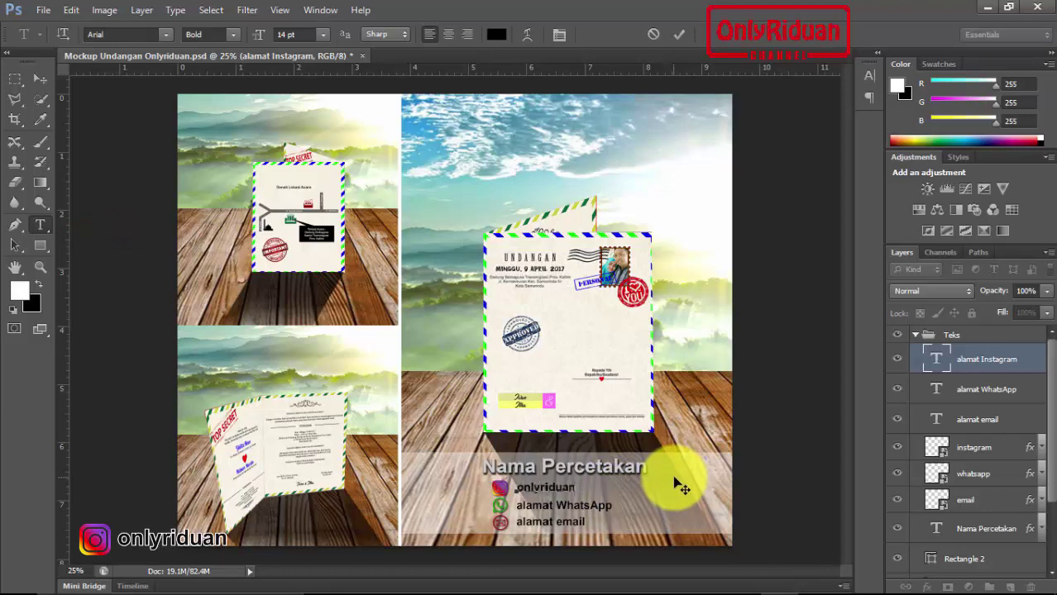
click(985, 392)
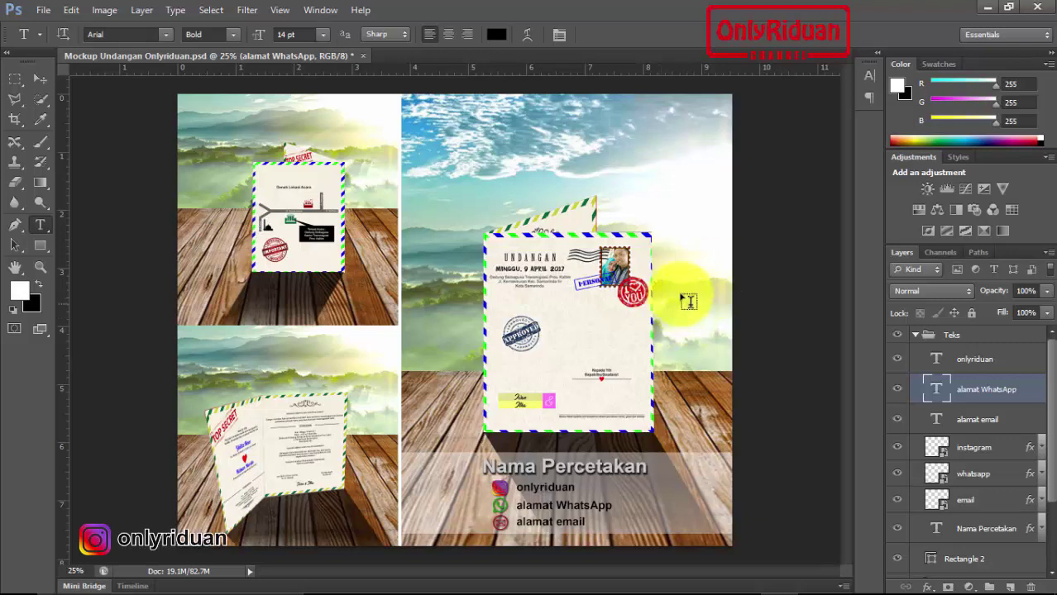
Replace the WhatsApp and e-mail placeholder lines with the printer's phone number and e-mail address.
click(606, 505)
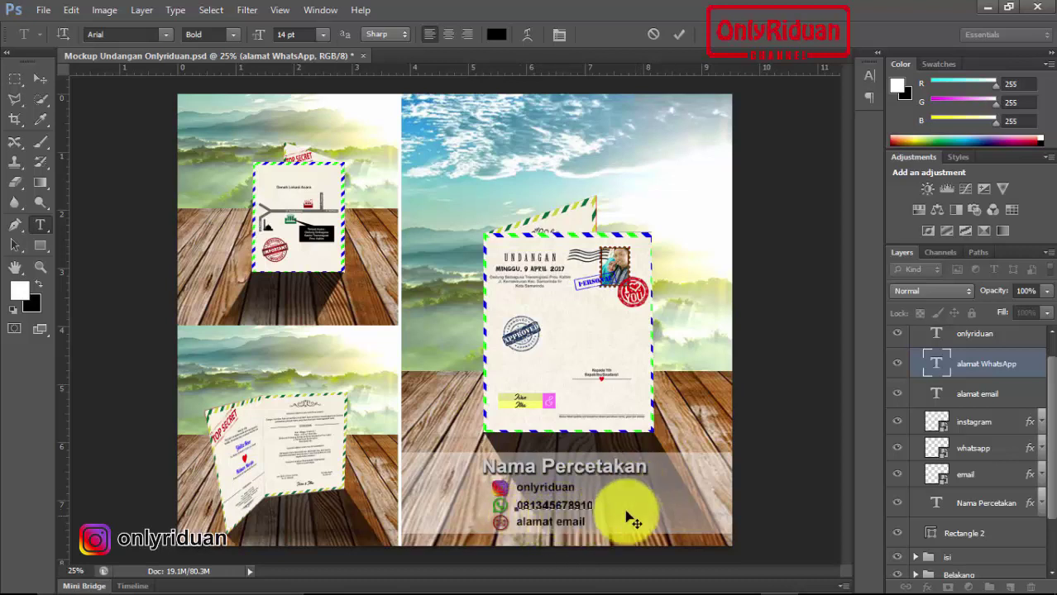
click(975, 396)
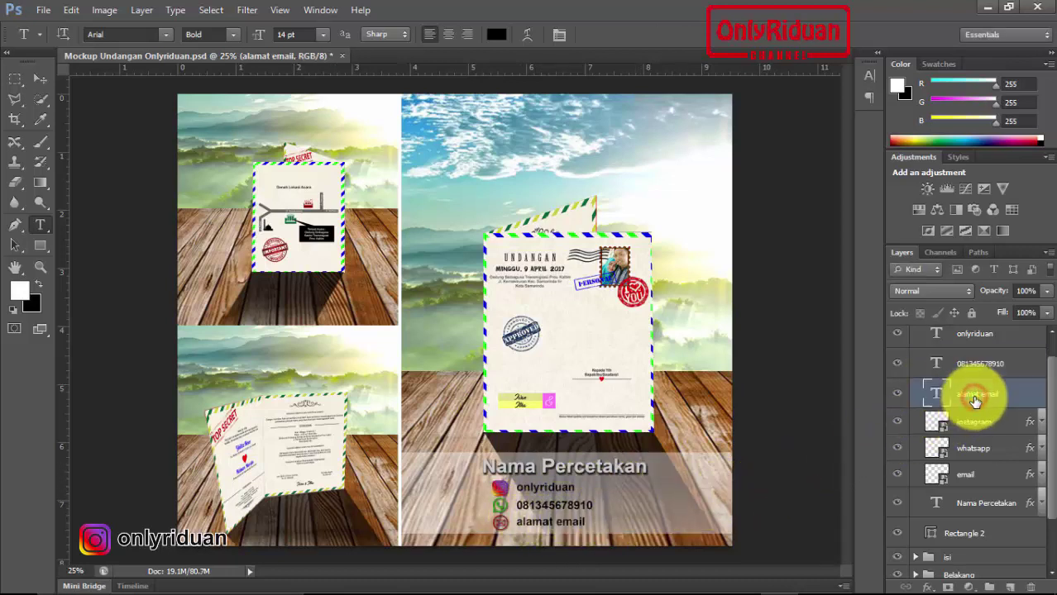
click(584, 529)
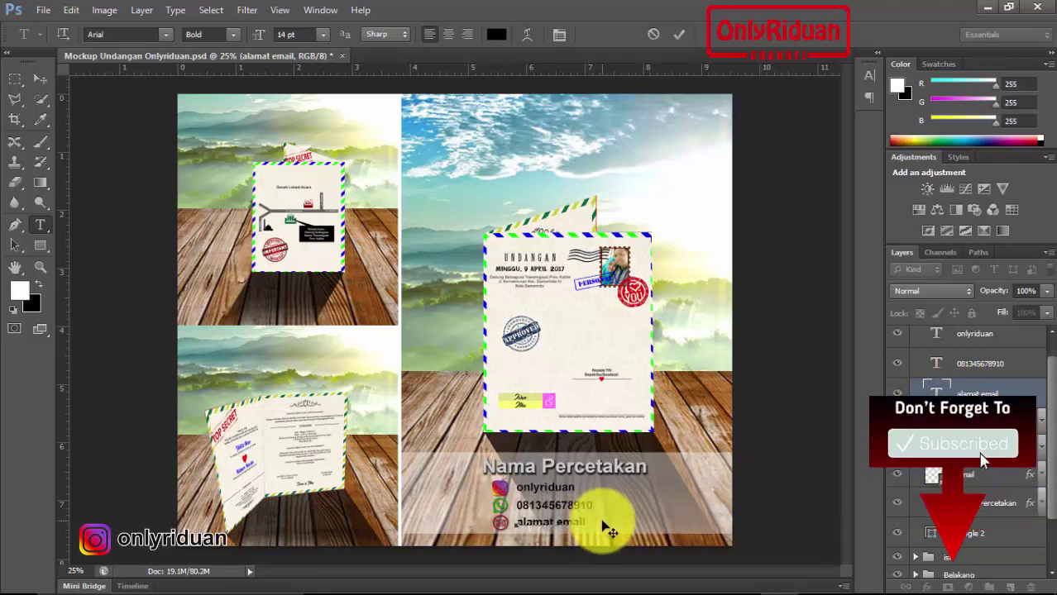
key(BackSpace)
key(BackSpace)
key(BackSpace)
key(BackSpace)
key(BackSpace)
key(BackSpace)
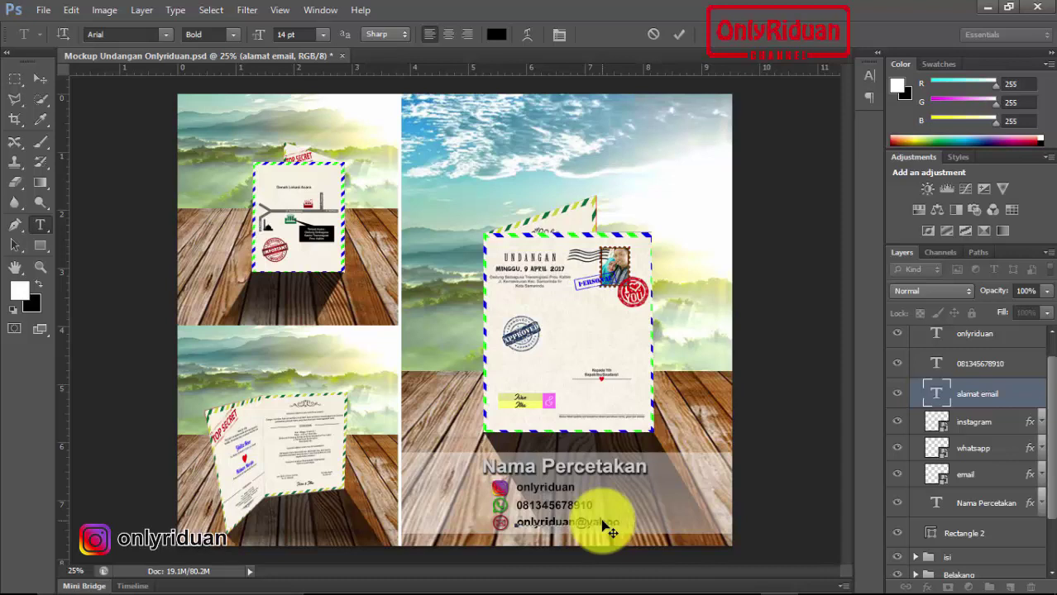
text(.com)
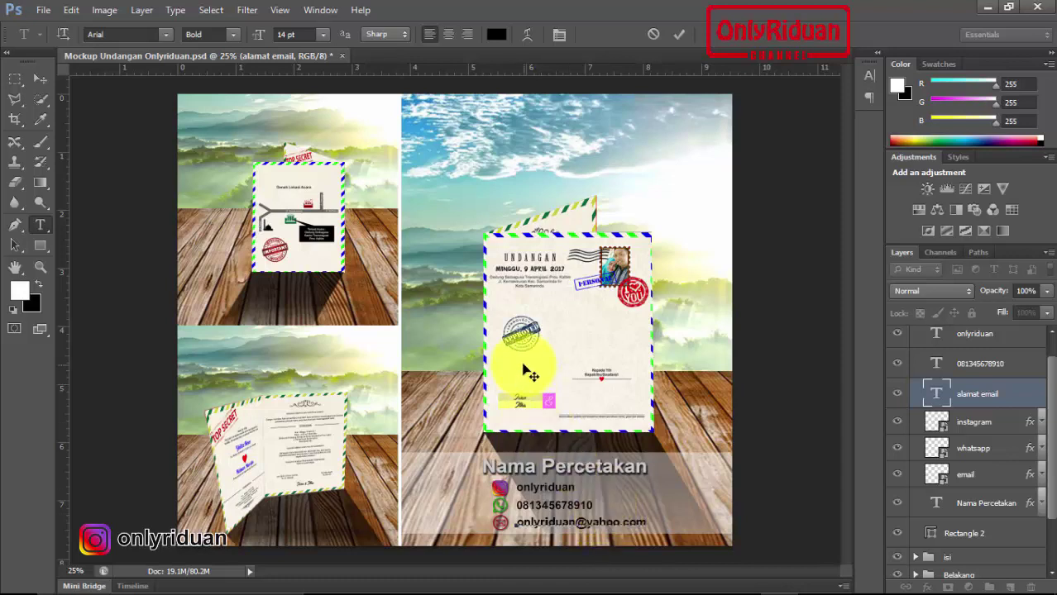
click(679, 37)
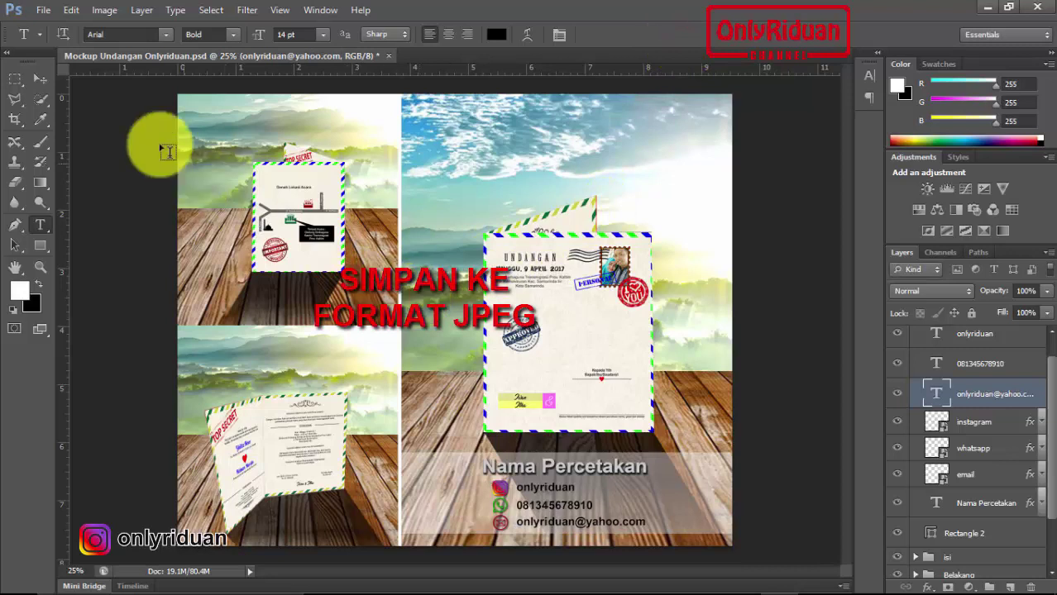
Save the mockup as a quality-12 JPEG named 'Desain Undangan Amplop'.
drag(1050, 446, 1050, 418)
click(915, 335)
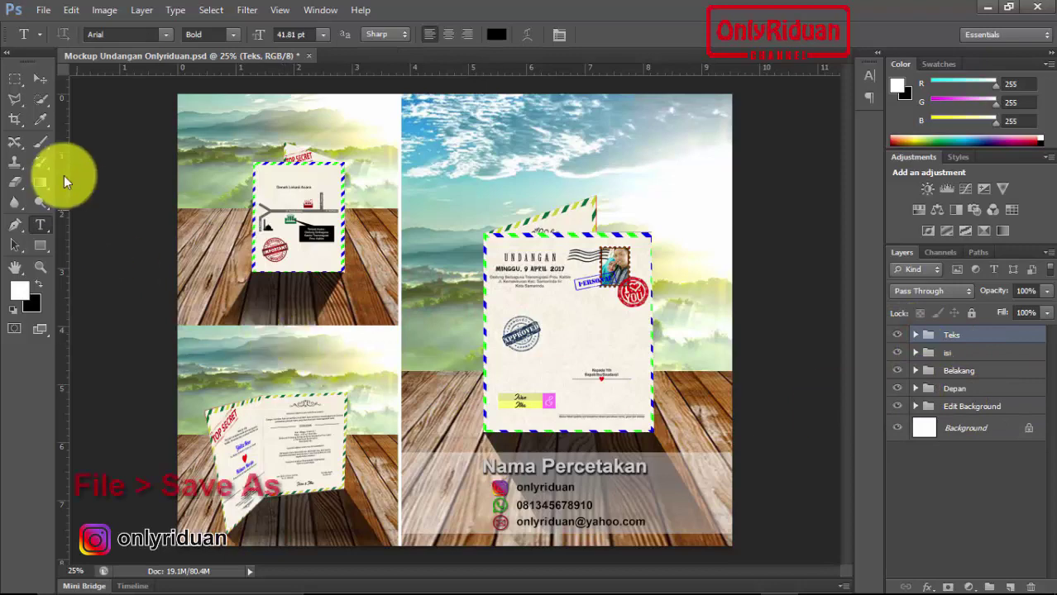
click(42, 10)
click(67, 197)
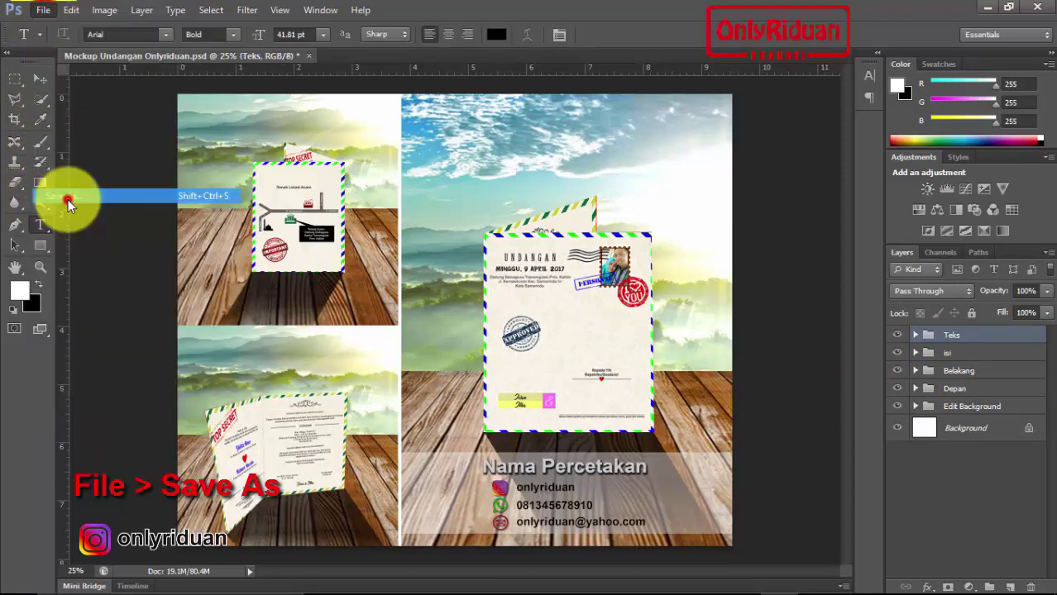
click(401, 351)
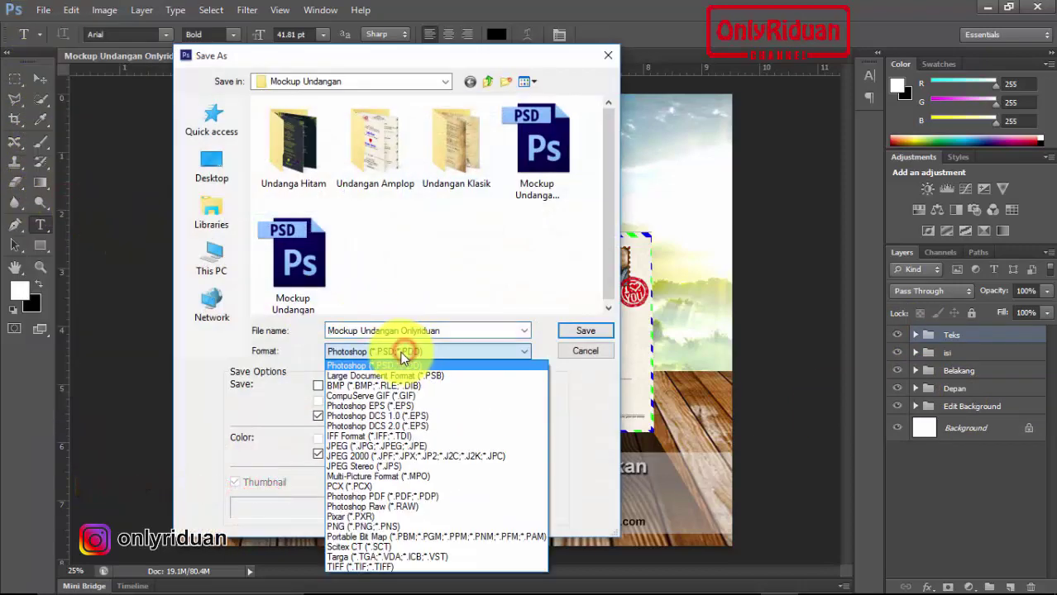
click(373, 447)
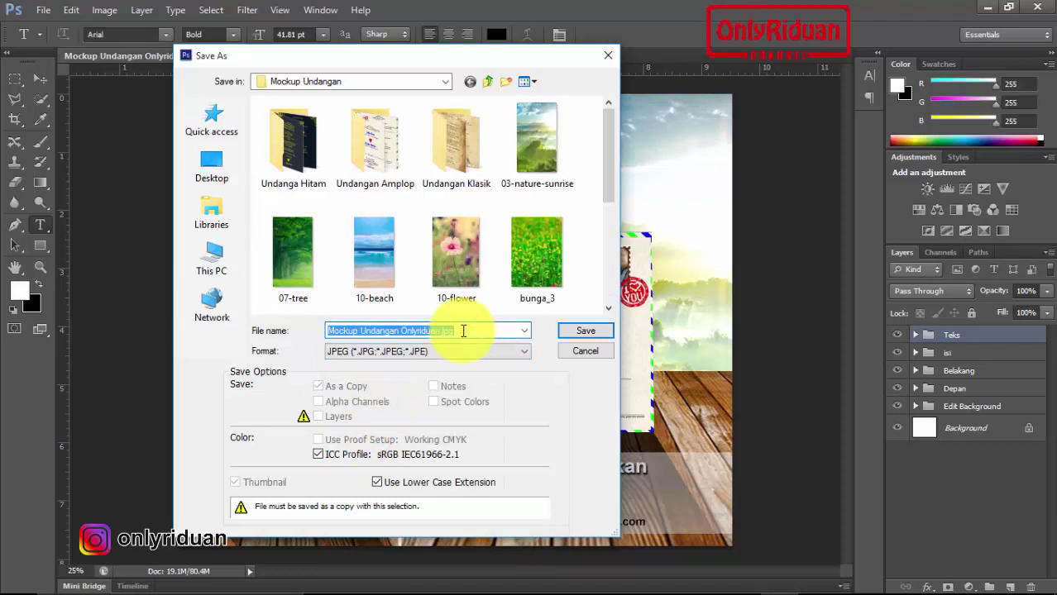
text(Desain )
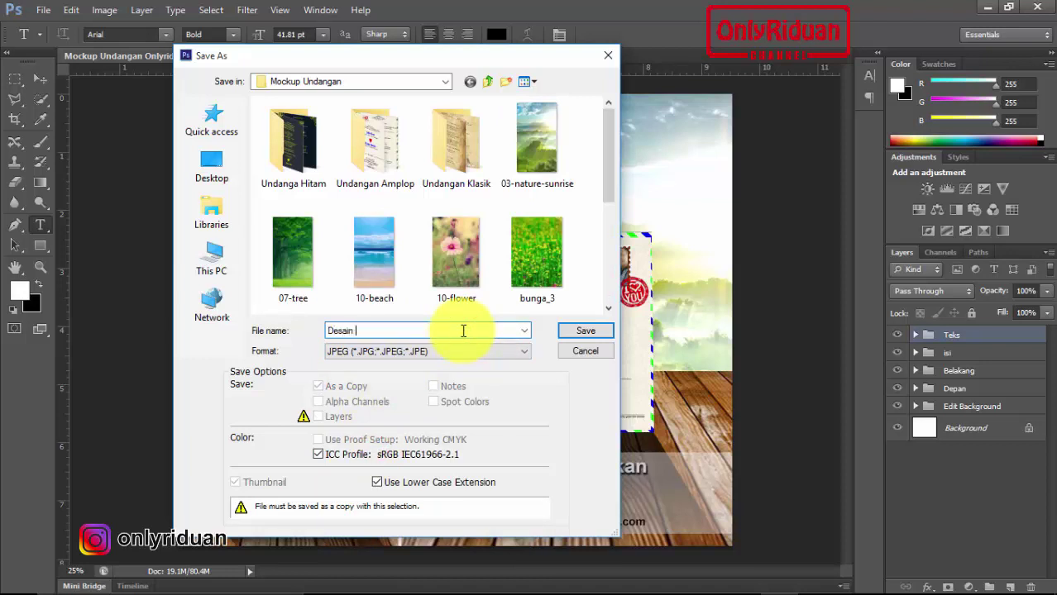
text(Undangan )
text(Amplop)
click(584, 332)
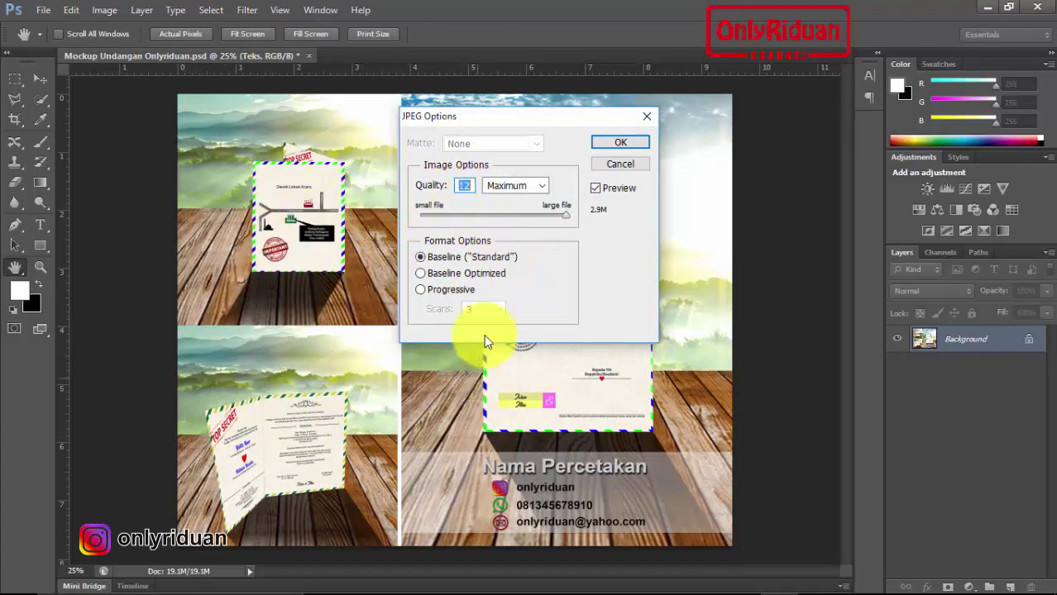
click(618, 143)
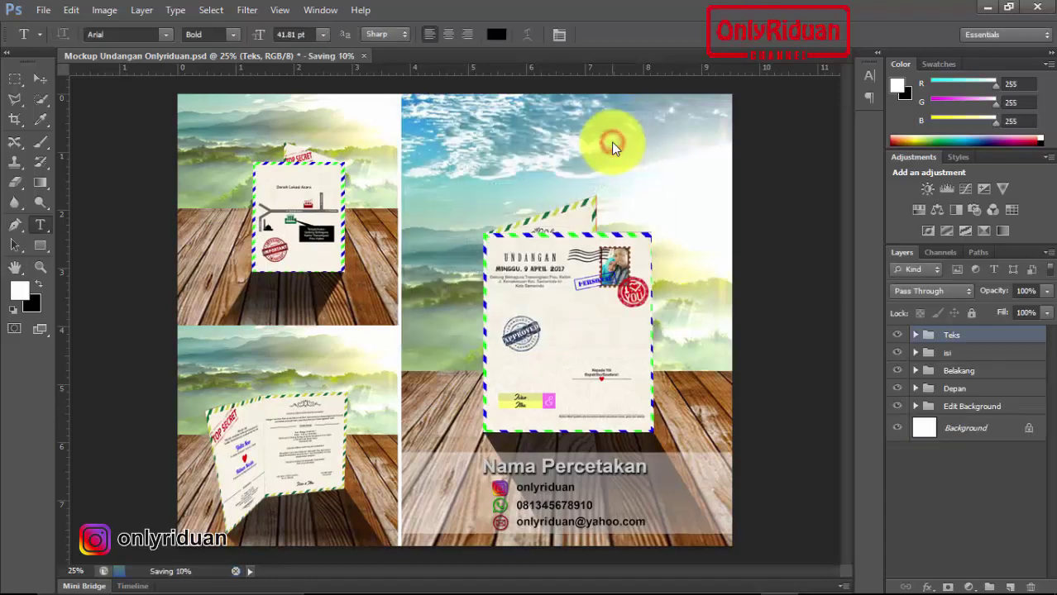
Open the exported Desain Undangan Amplop JPEG from its folder in Photos.
click(361, 584)
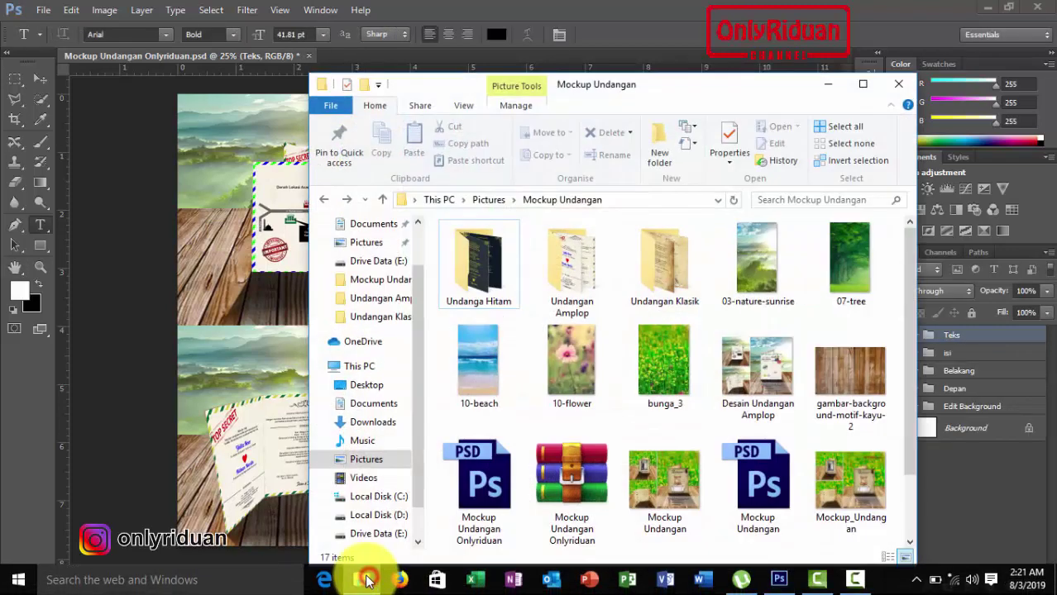
right_click(759, 376)
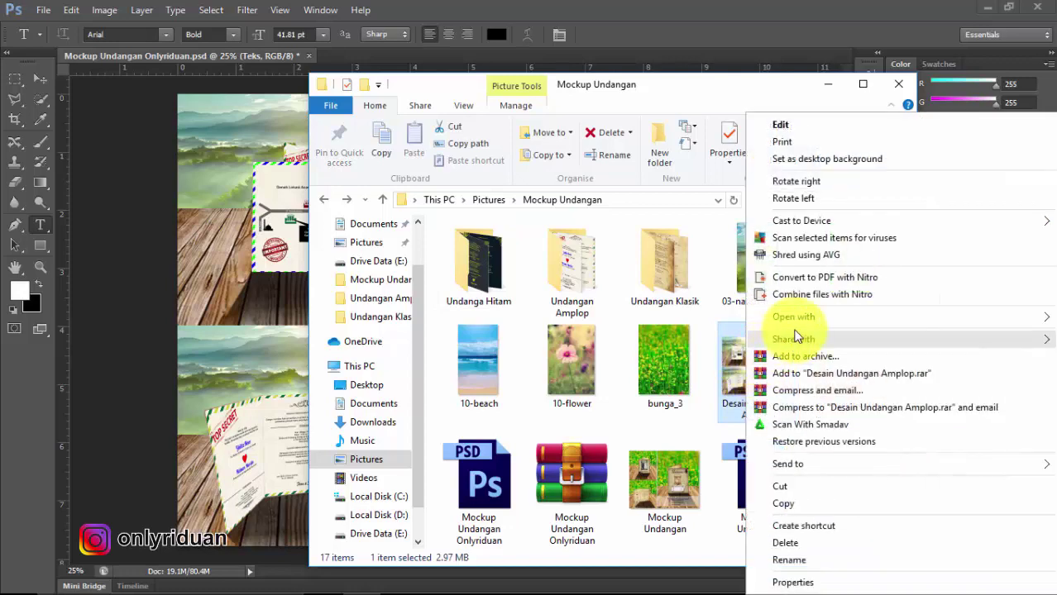
mouse_move(792, 316)
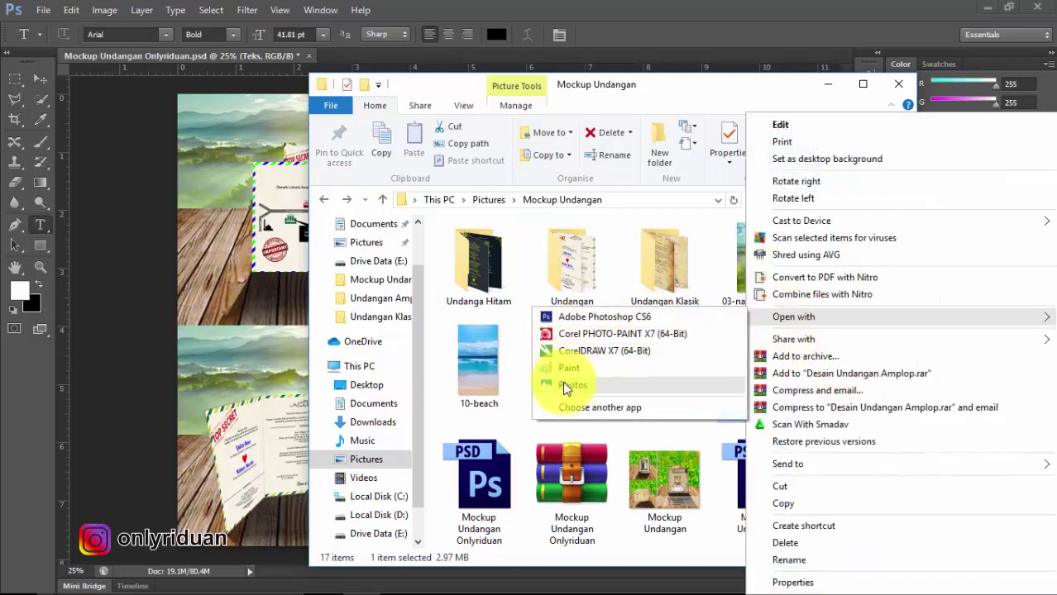
click(566, 385)
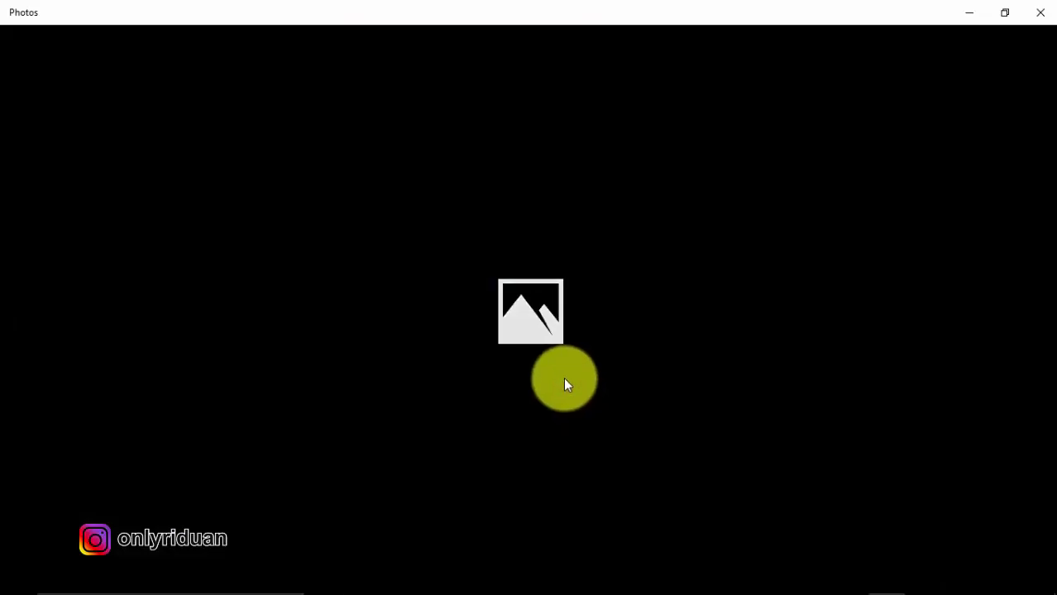